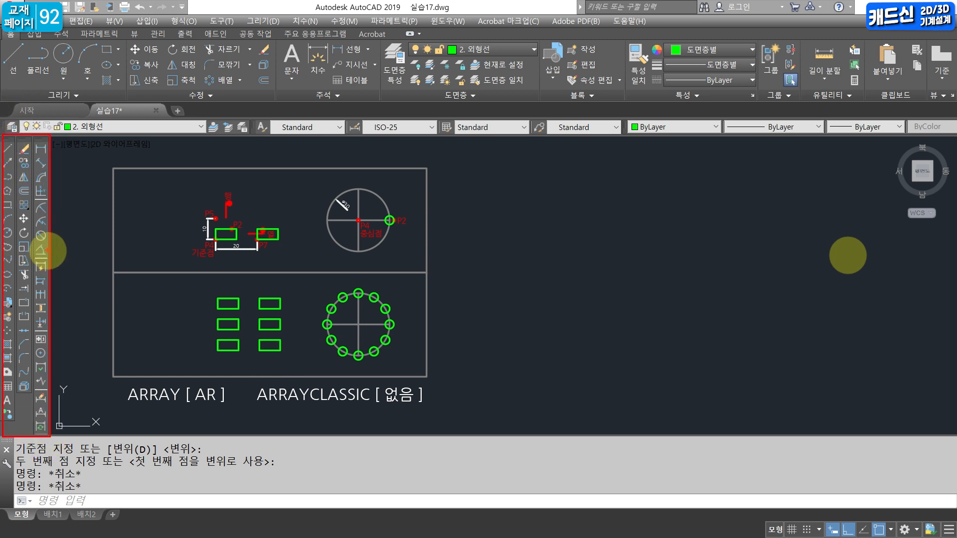
pyautogui.moveTo(242, 376); pyautogui.dragTo(449, 406)
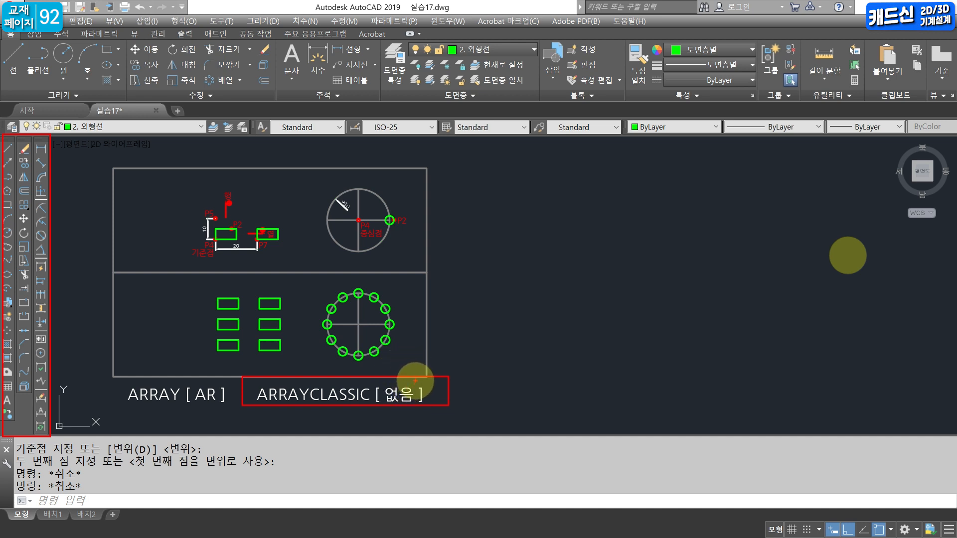
pyautogui.moveTo(2, 31)
pyautogui.mouseDown()
pyautogui.moveTo(256, 75)
pyautogui.moveTo(907, 101)
pyautogui.mouseUp()
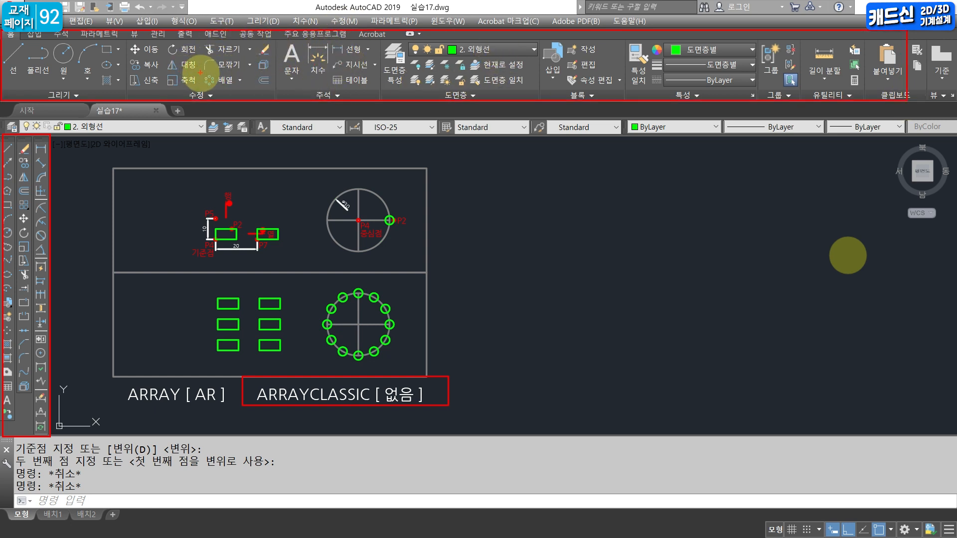
pyautogui.moveTo(201, 72); pyautogui.dragTo(266, 86)
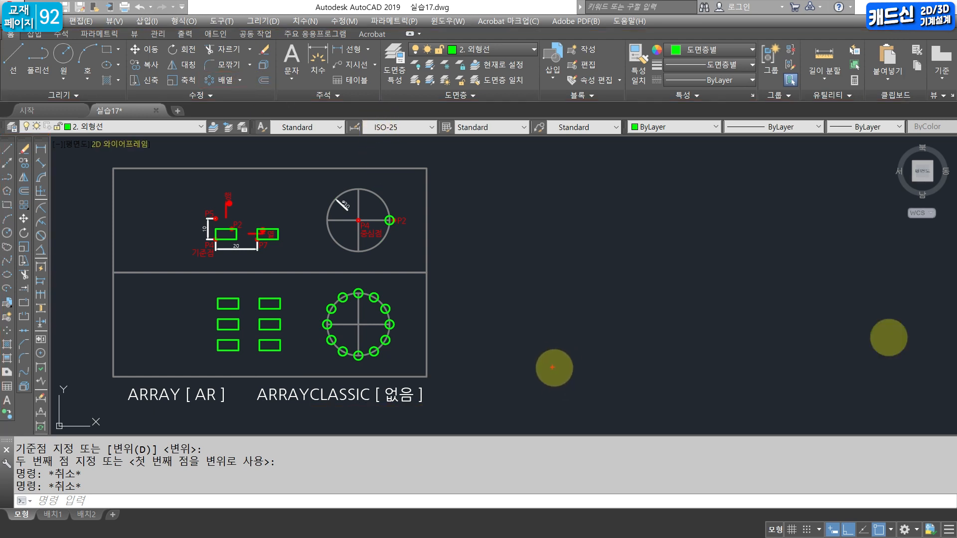
pyautogui.moveTo(103, 366); pyautogui.dragTo(250, 415)
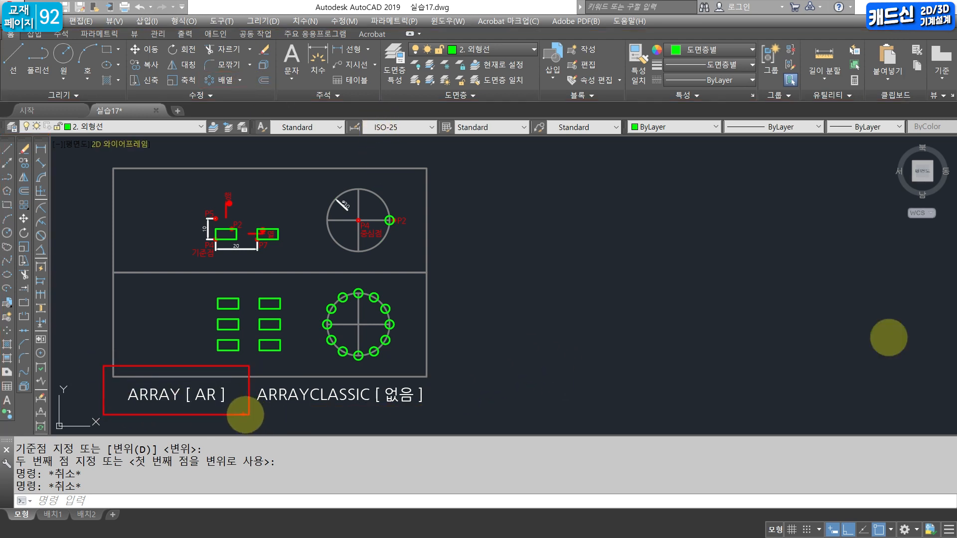
pyautogui.moveTo(222, 374); pyautogui.dragTo(138, 409)
pyautogui.moveTo(148, 377); pyautogui.dragTo(229, 401)
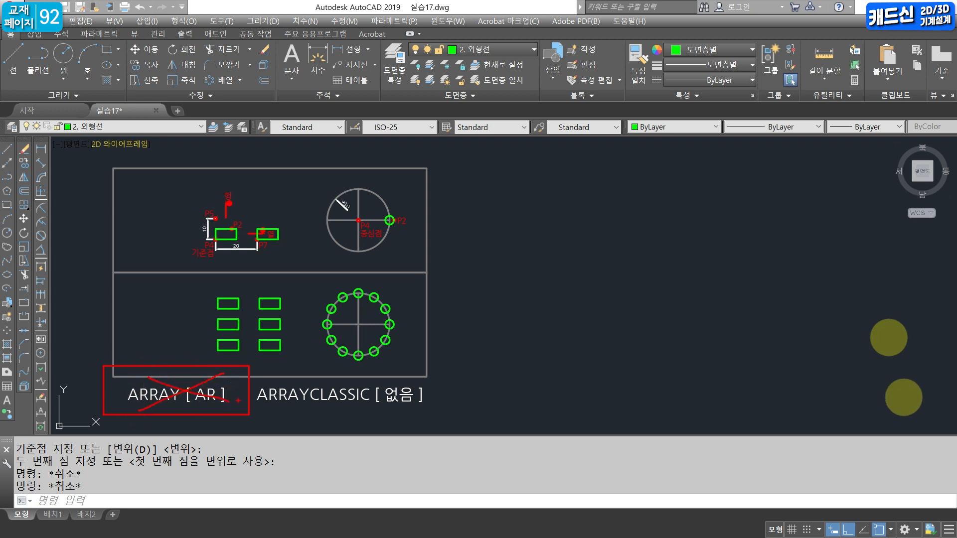
pyautogui.press('Escape')
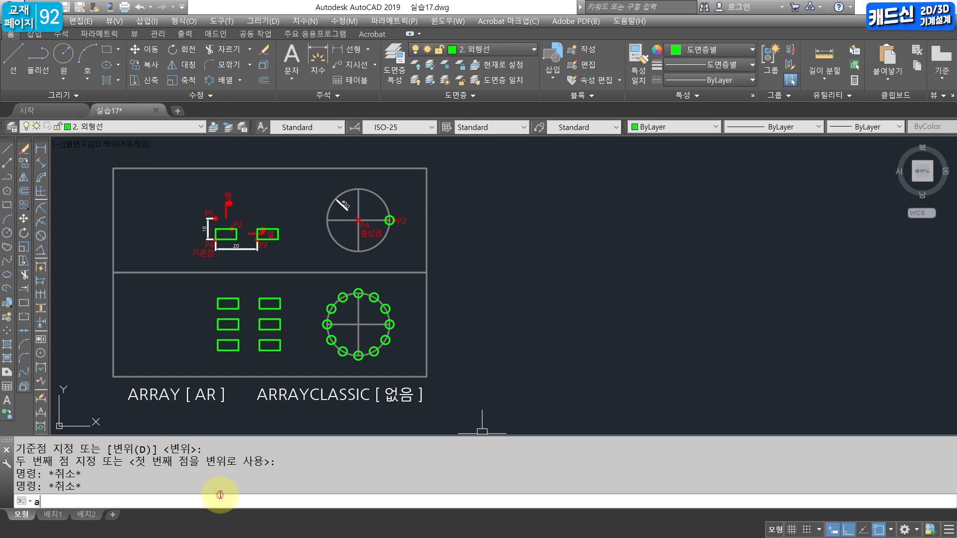
pyautogui.press('Return')
pyautogui.click(278, 230)
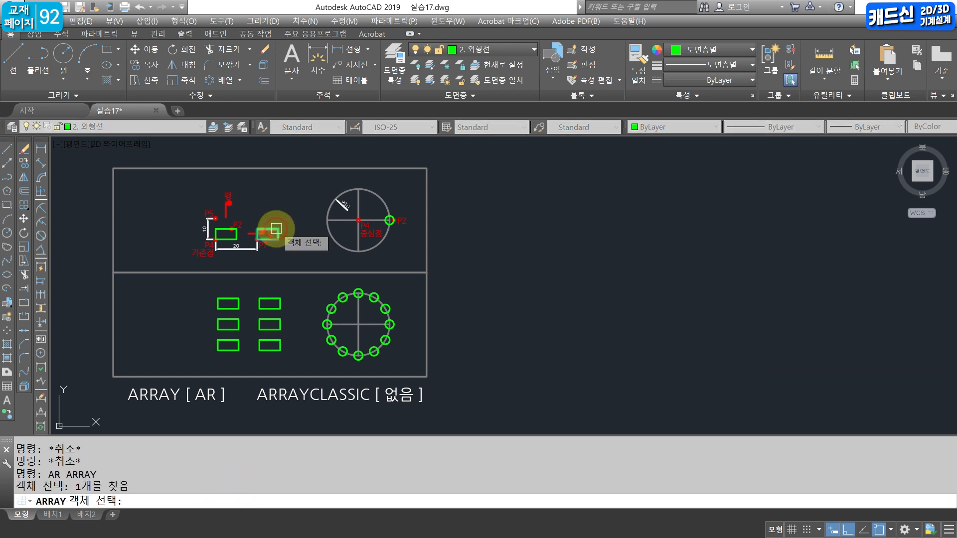
pyautogui.press('Return')
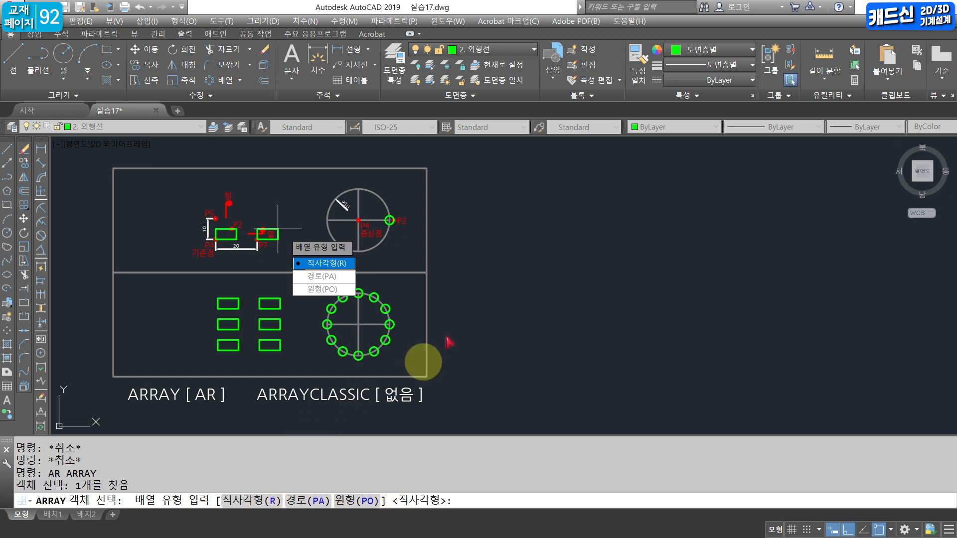
pyautogui.press('Escape')
pyautogui.press('Escape')
pyautogui.press('Escape')
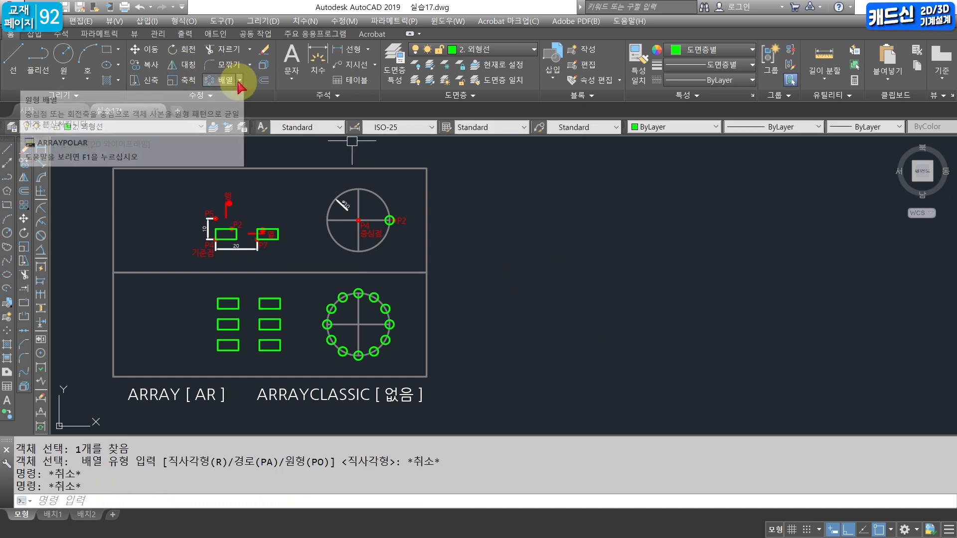
# - Draw a 10 by 5 rectangle in the empty area beside the framed practice drawing
pyautogui.write('REC')
pyautogui.press('Return')
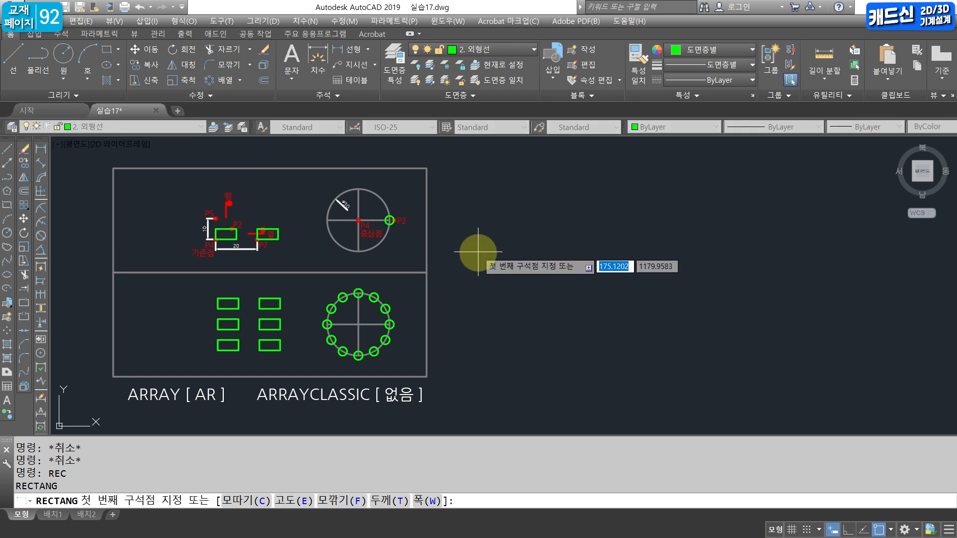
pyautogui.click(478, 252)
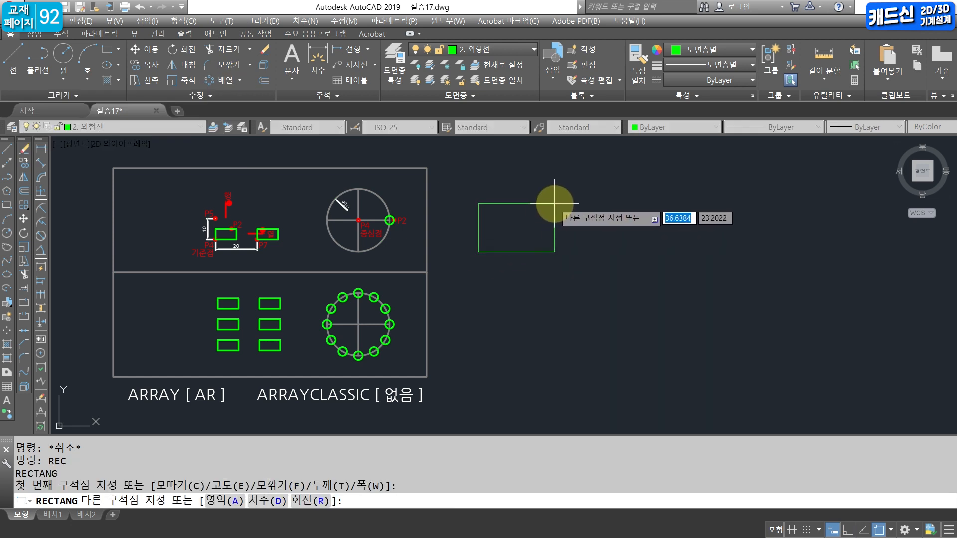
pyautogui.write('10,5')
pyautogui.press('Return')
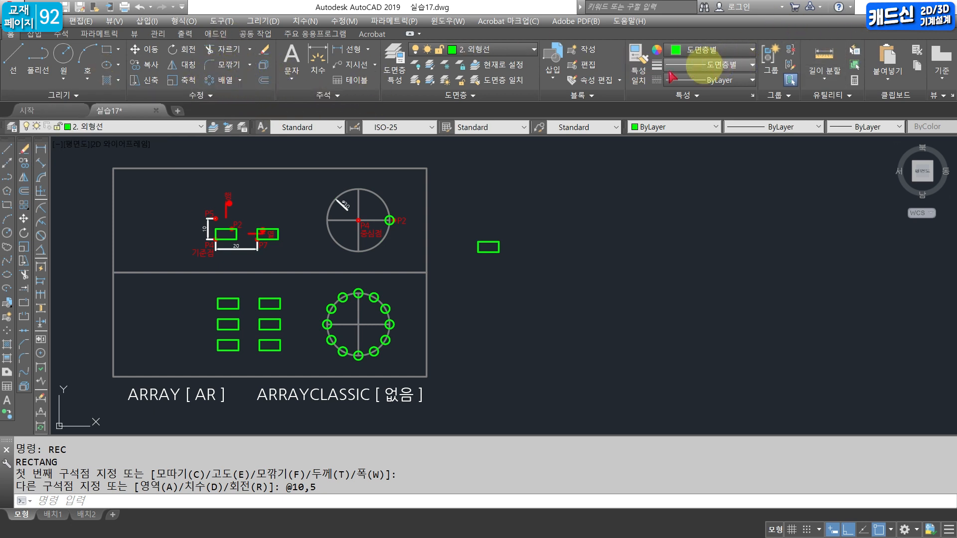
# - Start a rectangular array of the new 10 by 5 rectangle
pyautogui.click(240, 80)
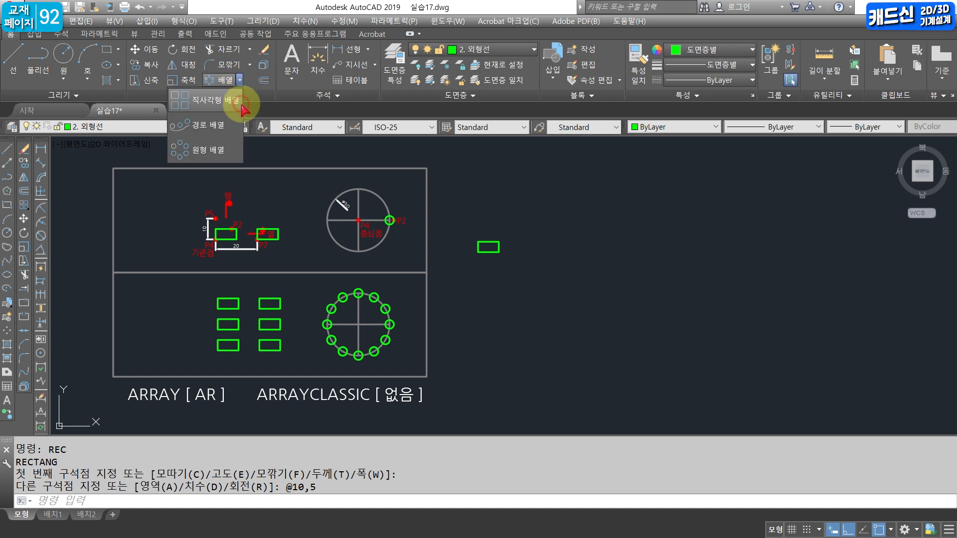
pyautogui.click(214, 101)
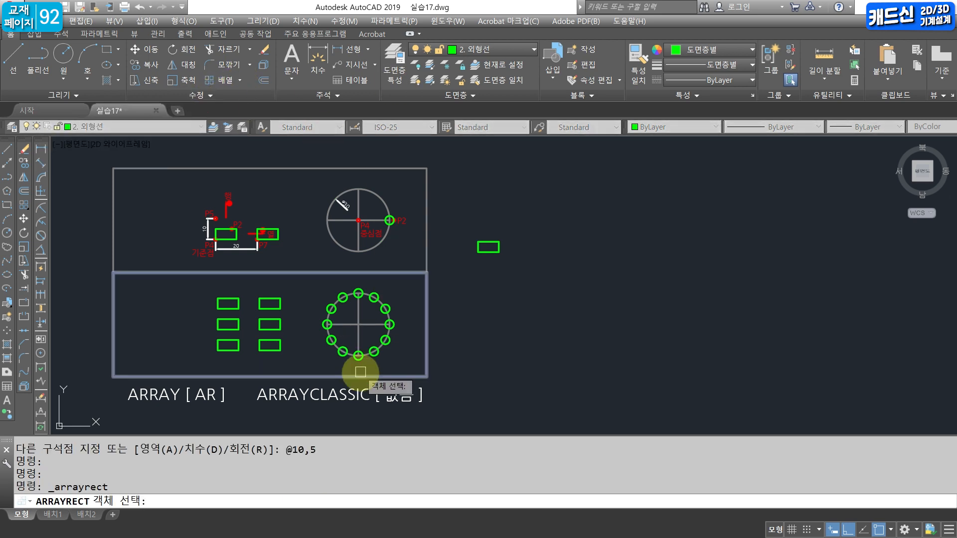
pyautogui.click(487, 243)
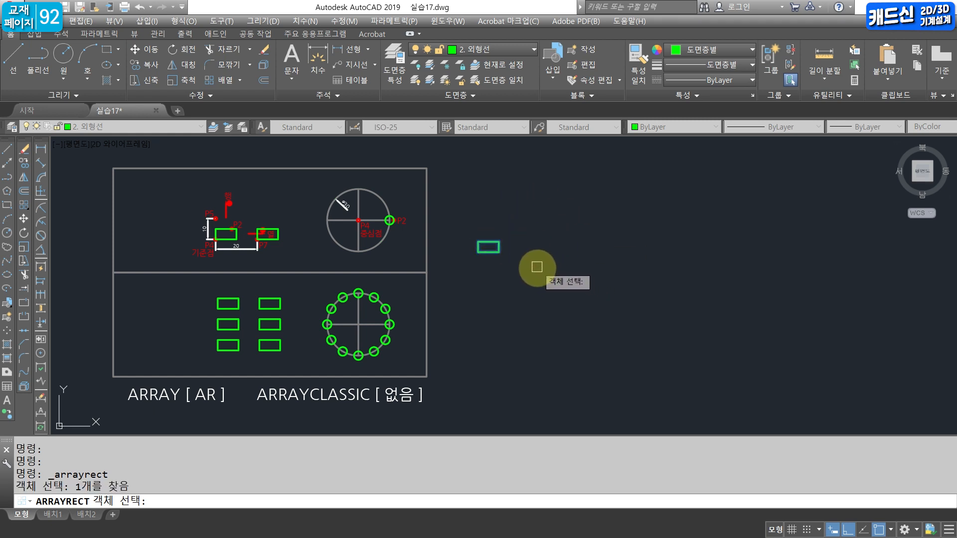
pyautogui.press('Return')
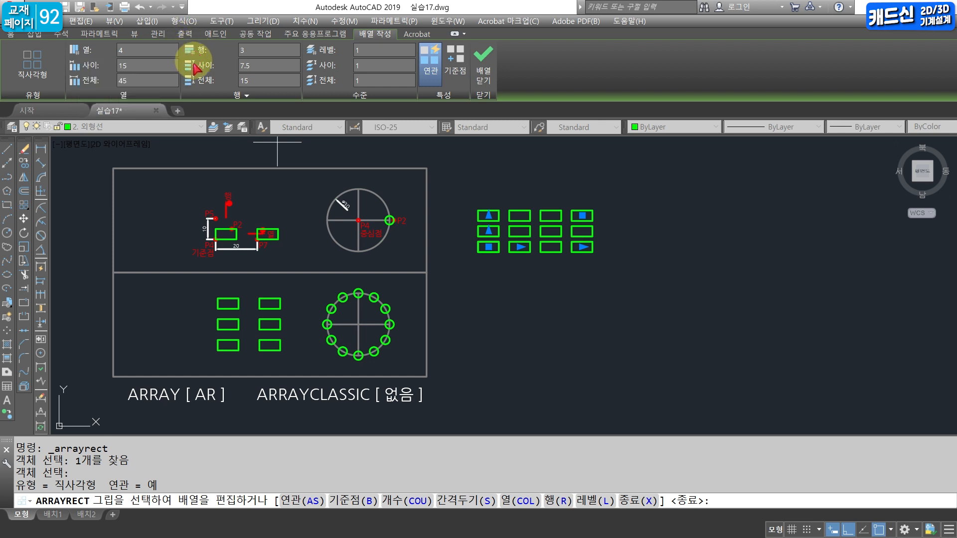
# - Set the rectangular array's column count to 5
pyautogui.click(139, 54)
pyautogui.write('5')
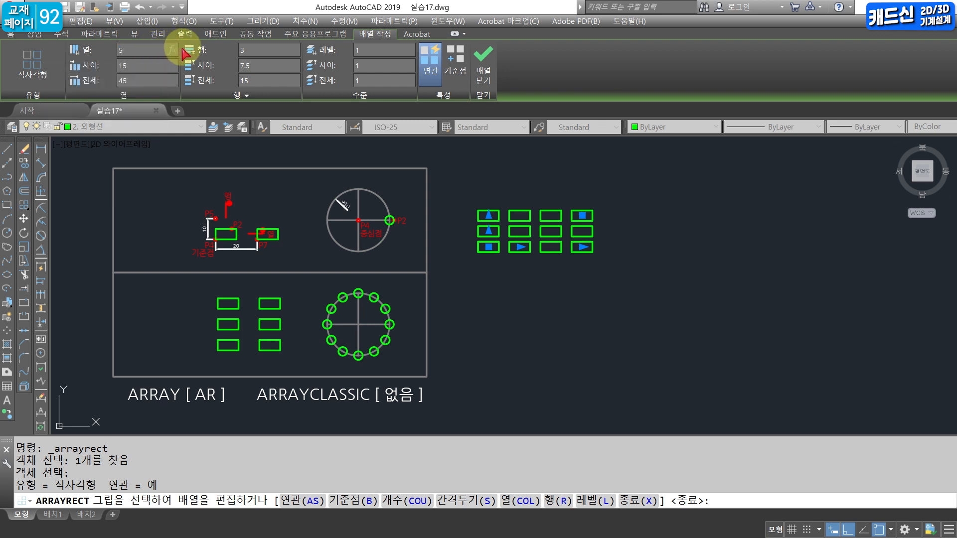
pyautogui.click(480, 229)
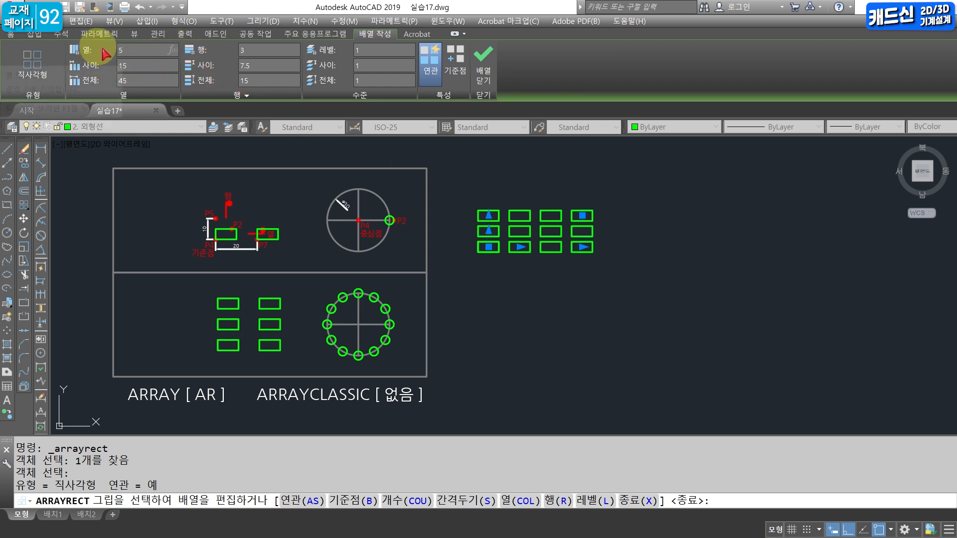
pyautogui.click(124, 55)
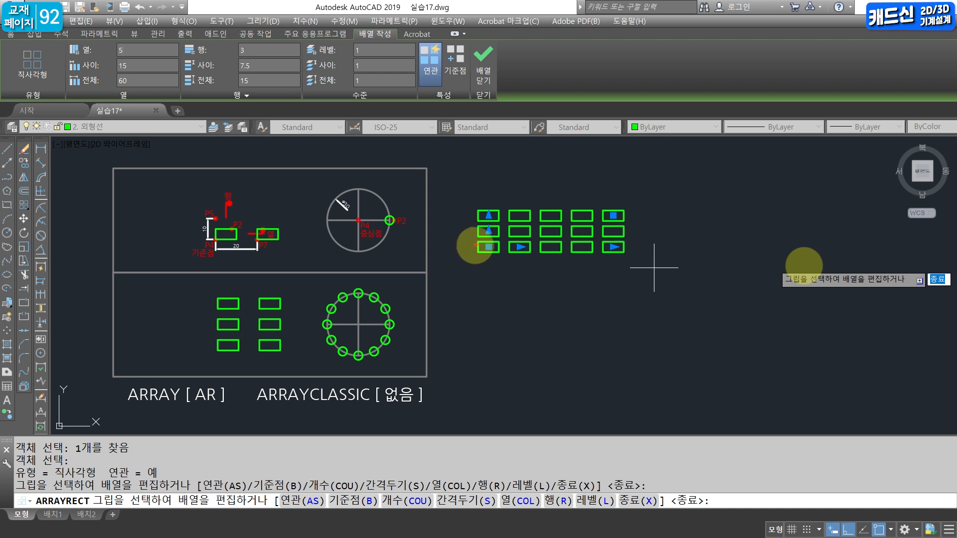
pyautogui.moveTo(532, 251); pyautogui.dragTo(534, 244)
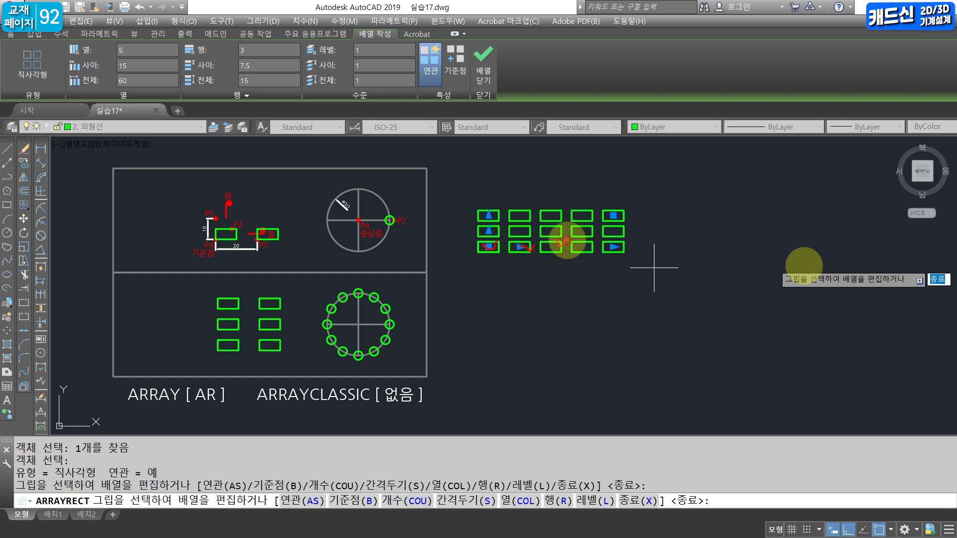
pyautogui.moveTo(614, 244); pyautogui.dragTo(624, 229)
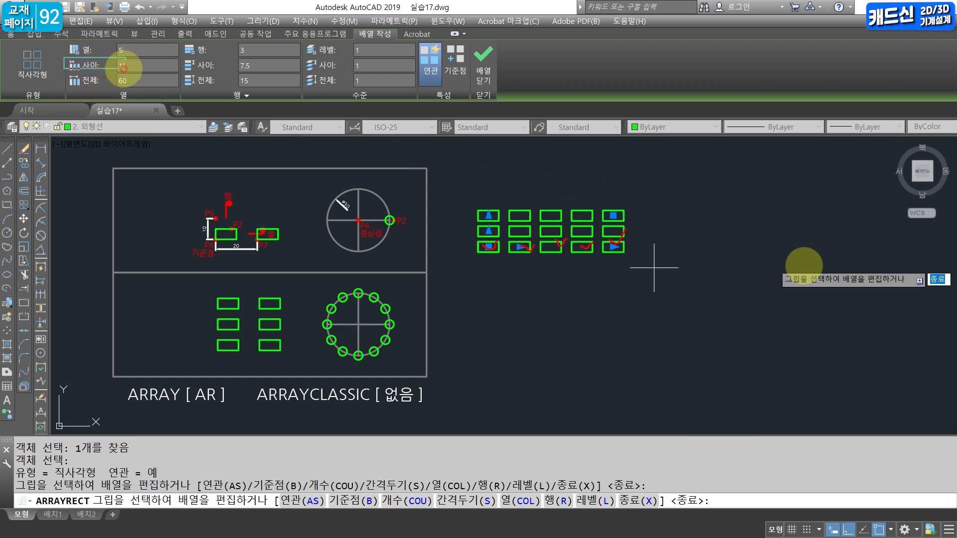
pyautogui.keyDown('ctrl'); pyautogui.moveTo(134, 73); pyautogui.dragTo(133, 72); pyautogui.keyUp('ctrl')
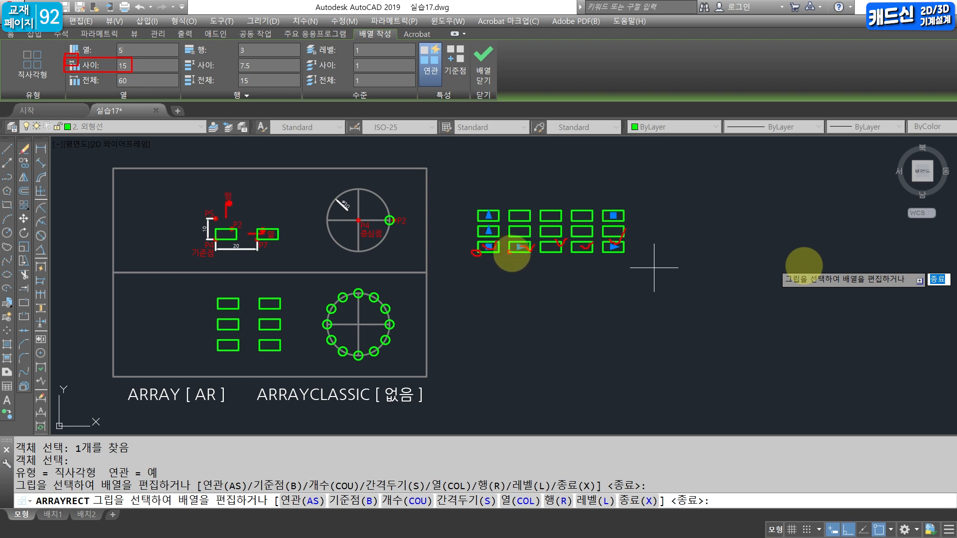
pyautogui.moveTo(496, 269); pyautogui.dragTo(516, 254)
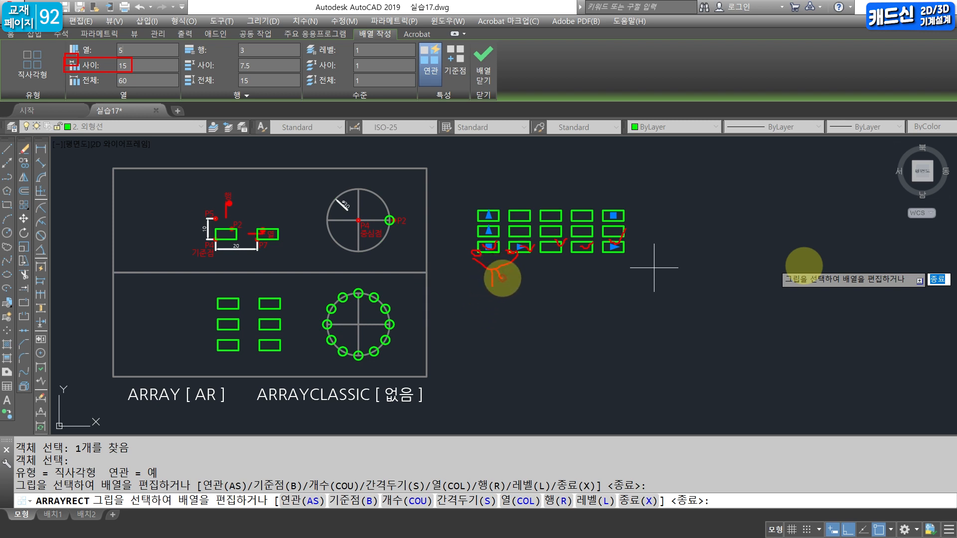
pyautogui.moveTo(508, 270); pyautogui.dragTo(500, 288)
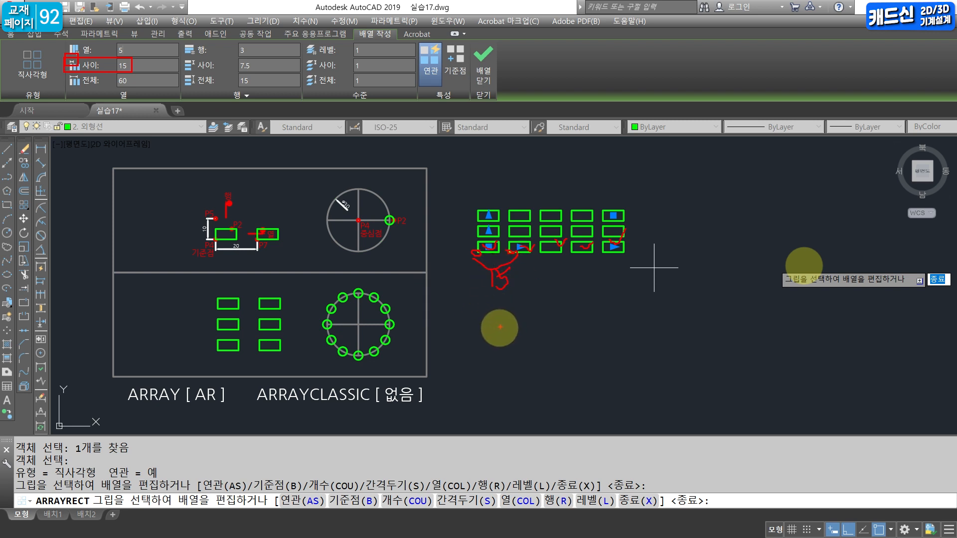
pyautogui.moveTo(119, 55)
pyautogui.mouseDown()
pyautogui.moveTo(118, 75)
pyautogui.moveTo(134, 73)
pyautogui.moveTo(114, 83)
pyautogui.moveTo(132, 91)
pyautogui.mouseUp()
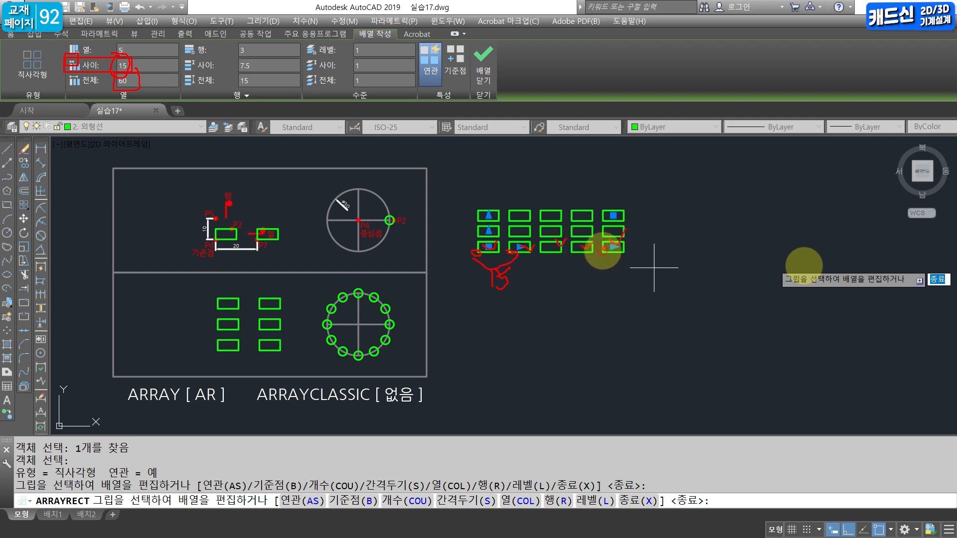
pyautogui.moveTo(604, 266)
pyautogui.mouseDown()
pyautogui.moveTo(498, 298)
pyautogui.moveTo(474, 256)
pyautogui.mouseUp()
pyautogui.moveTo(142, 72); pyautogui.dragTo(142, 80)
pyautogui.moveTo(139, 76); pyautogui.dragTo(146, 76)
pyautogui.press('Escape')
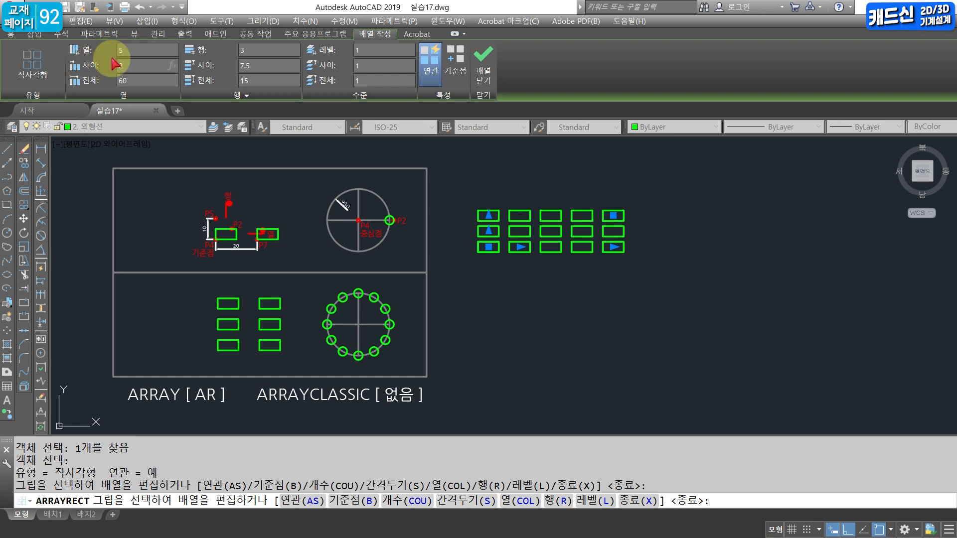
# - Set the spacing between the array's columns to 20
pyautogui.press('Return')
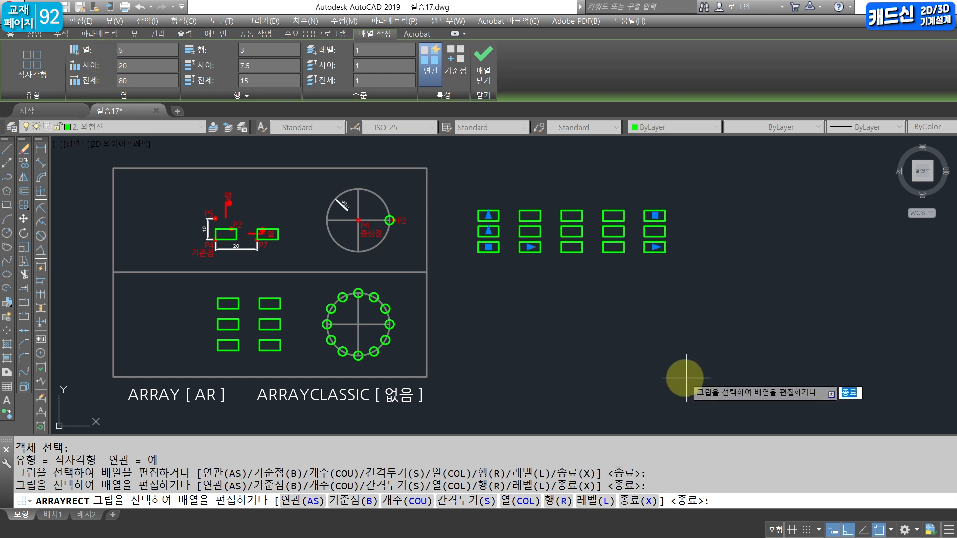
pyautogui.press('Return')
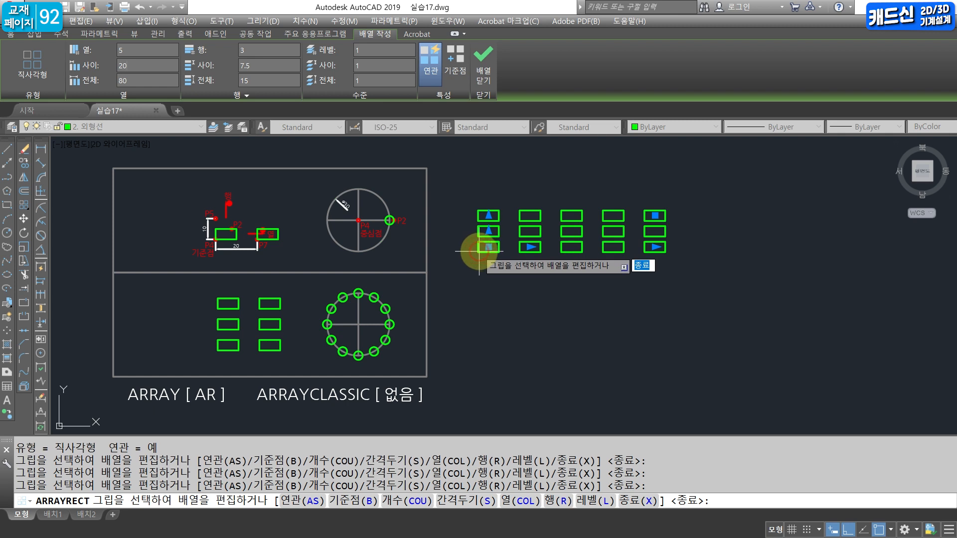
pyautogui.press('Return')
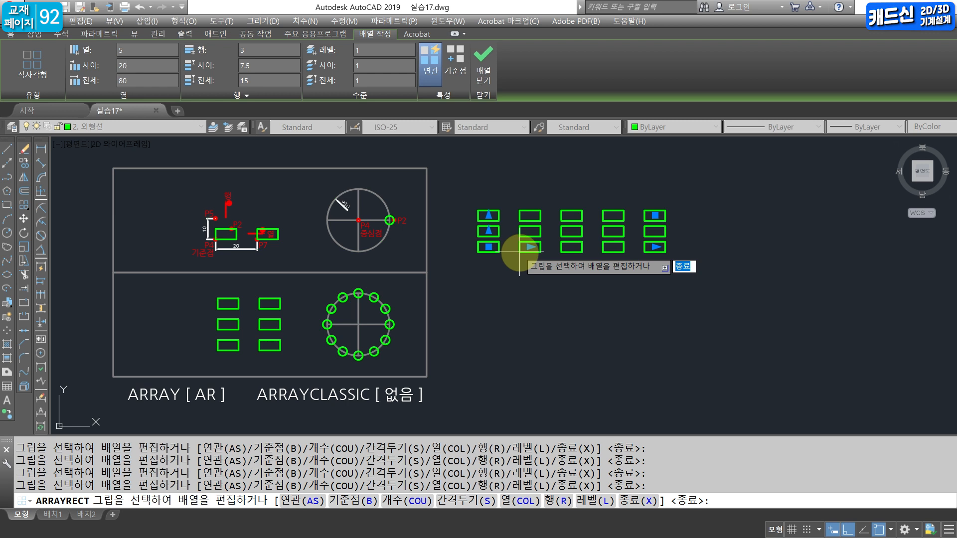
# - Set the array's row count to 2 and the spacing between rows to 20
pyautogui.click(254, 50)
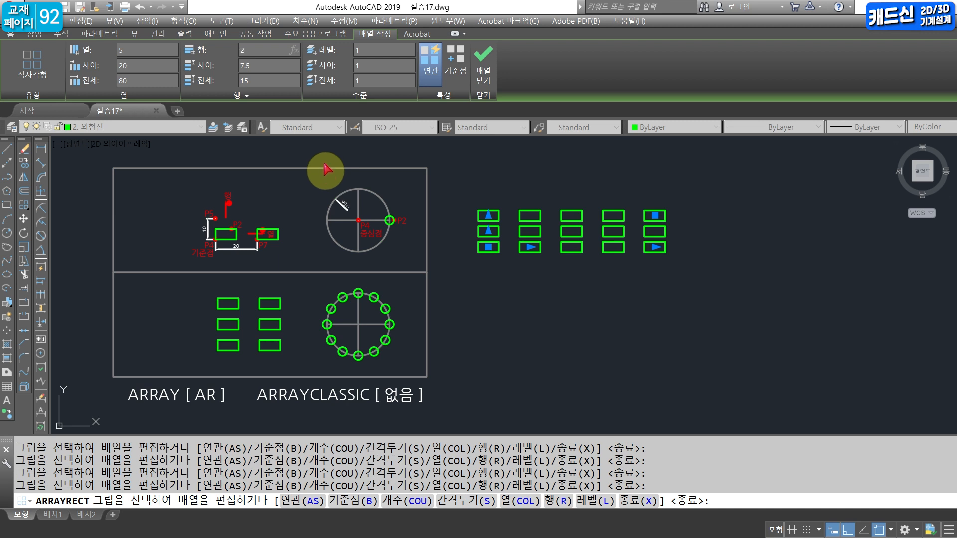
pyautogui.click(260, 64)
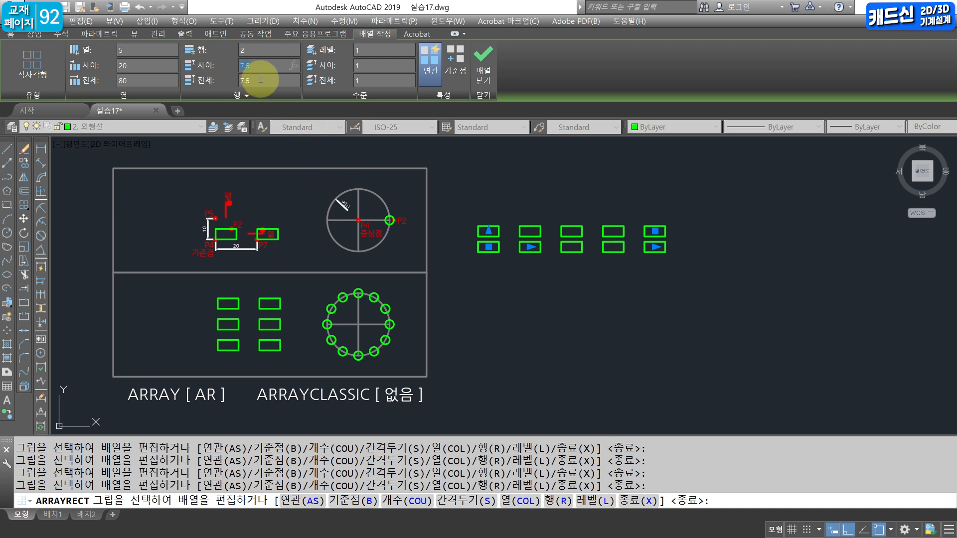
pyautogui.write('20')
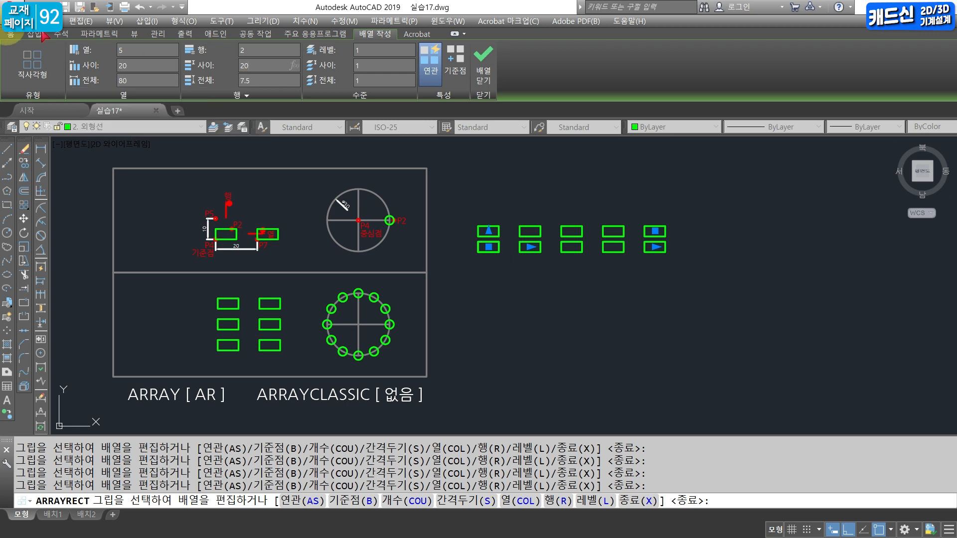
pyautogui.click(228, 128)
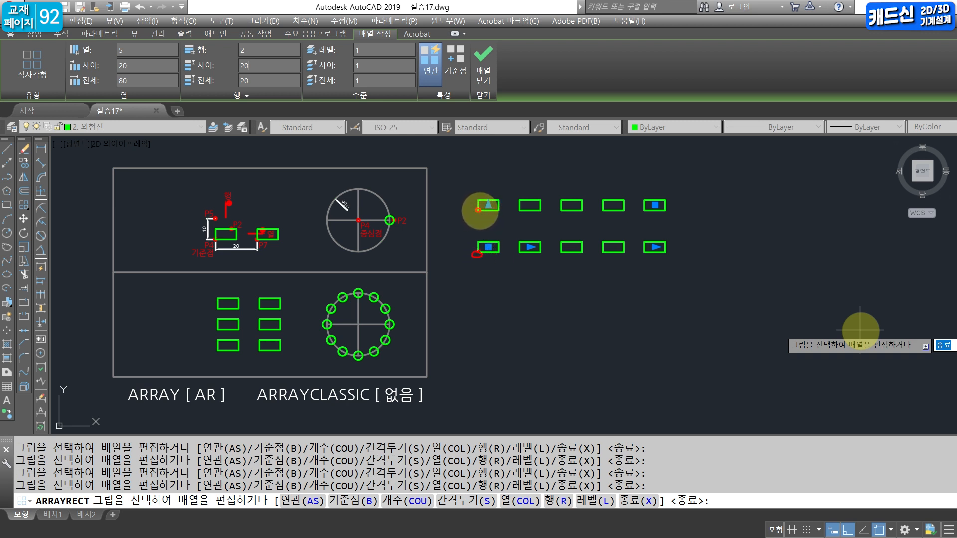
pyautogui.moveTo(460, 262); pyautogui.dragTo(473, 258)
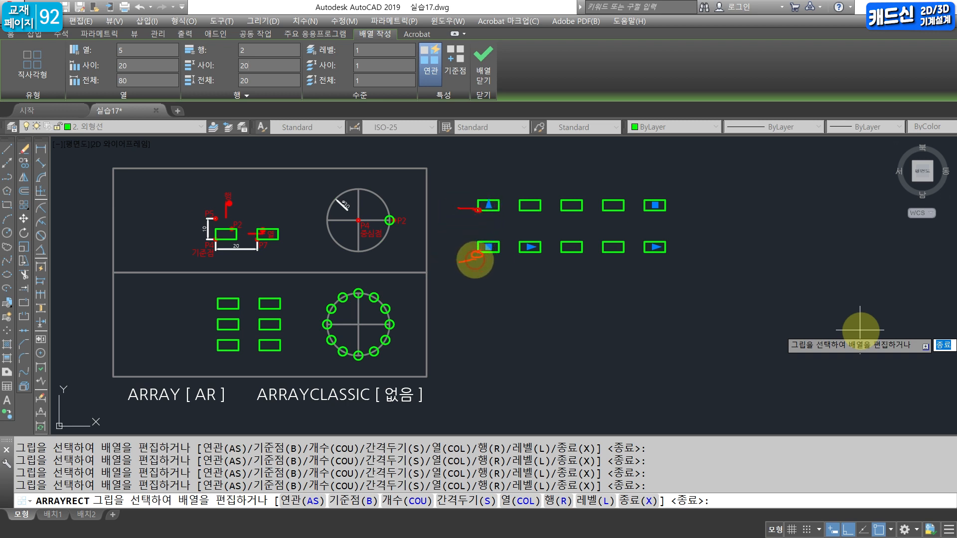
pyautogui.moveTo(473, 213)
pyautogui.mouseDown()
pyautogui.moveTo(469, 267)
pyautogui.moveTo(494, 232)
pyautogui.mouseUp()
pyautogui.press('Escape')
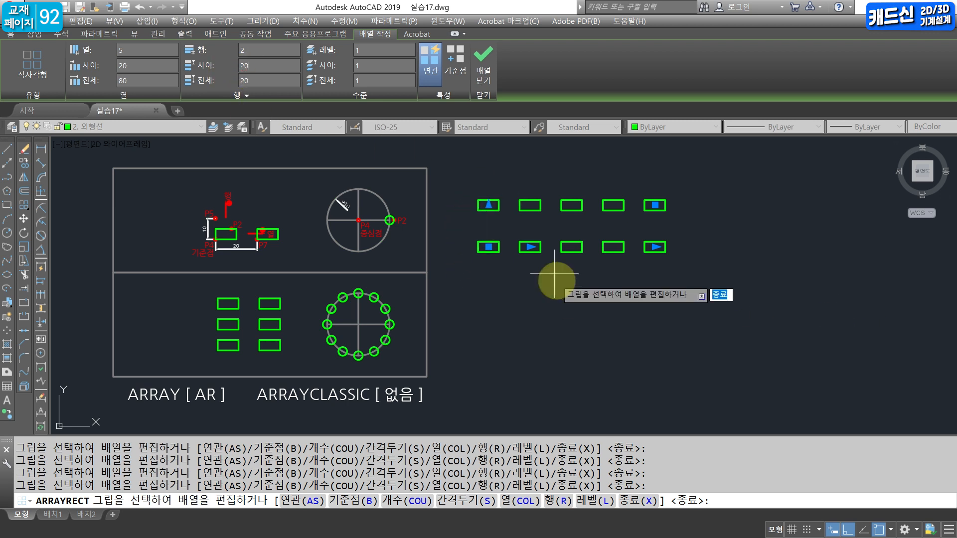
# - Set the spacing between the array's rows to -20 and finish the rectangular array
pyautogui.click(257, 65)
pyautogui.write('-')
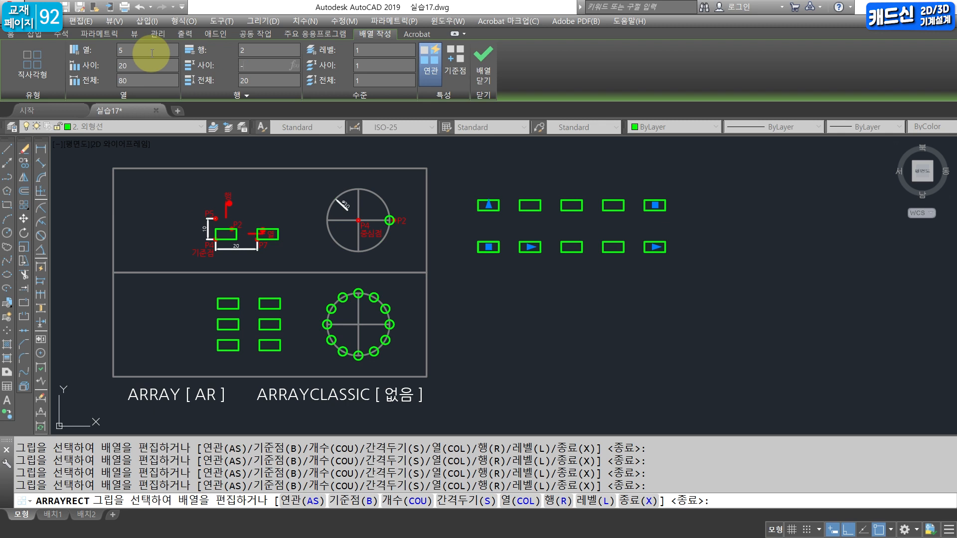
pyautogui.write('20')
pyautogui.press('Return')
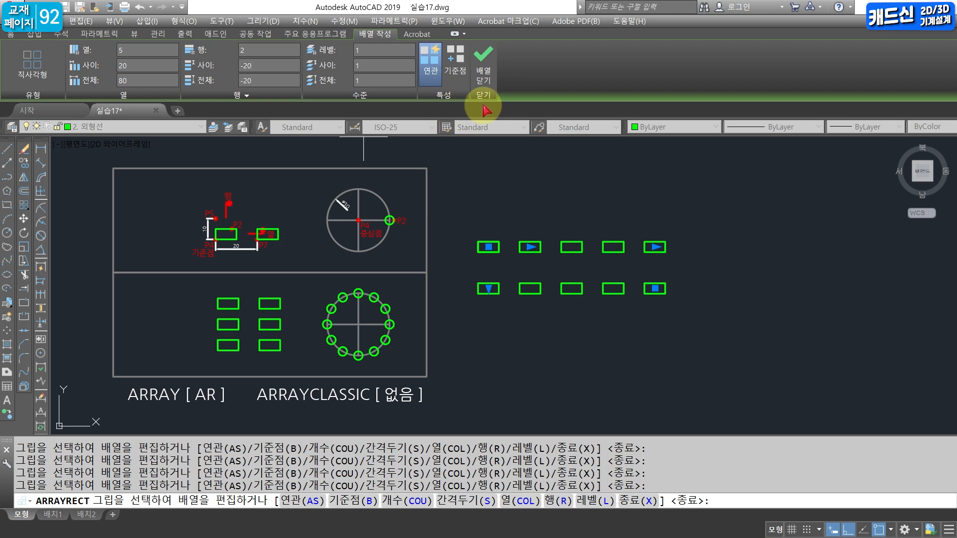
pyautogui.click(481, 62)
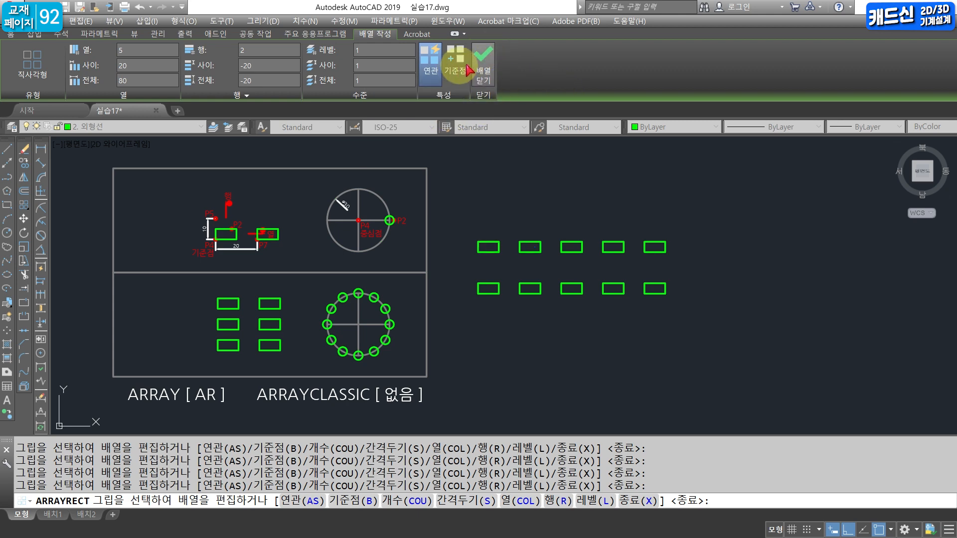
# - Undo the rectangular array of the rectangle
pyautogui.hotkey('ctrl', 'z')
pyautogui.press('Escape')
pyautogui.press('Escape')
pyautogui.press('Escape')
# - Draw a circle with a radius of 15 in the empty space to the right of the single rectangle
pyautogui.moveTo(573, 258); pyautogui.dragTo(536, 248, button='middle')
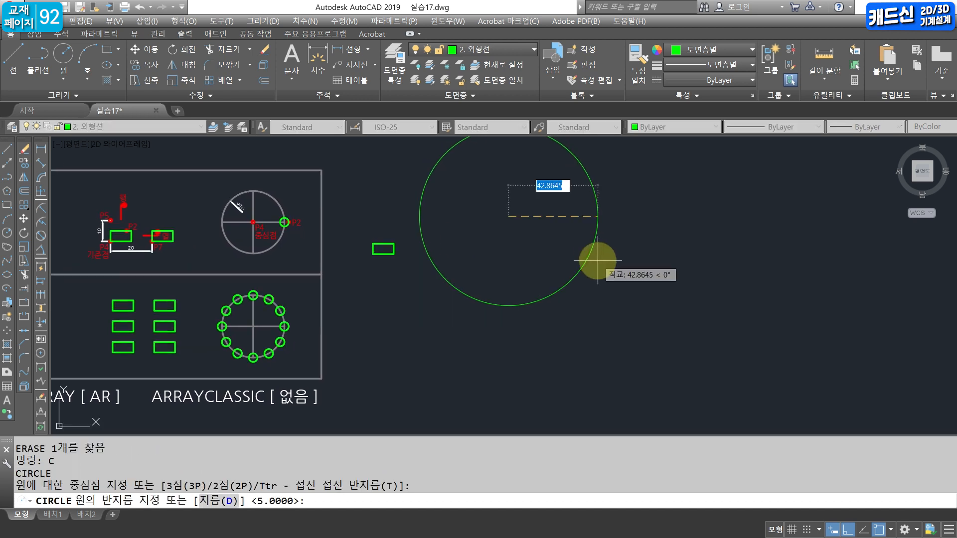
pyautogui.write('15')
pyautogui.press('Return')
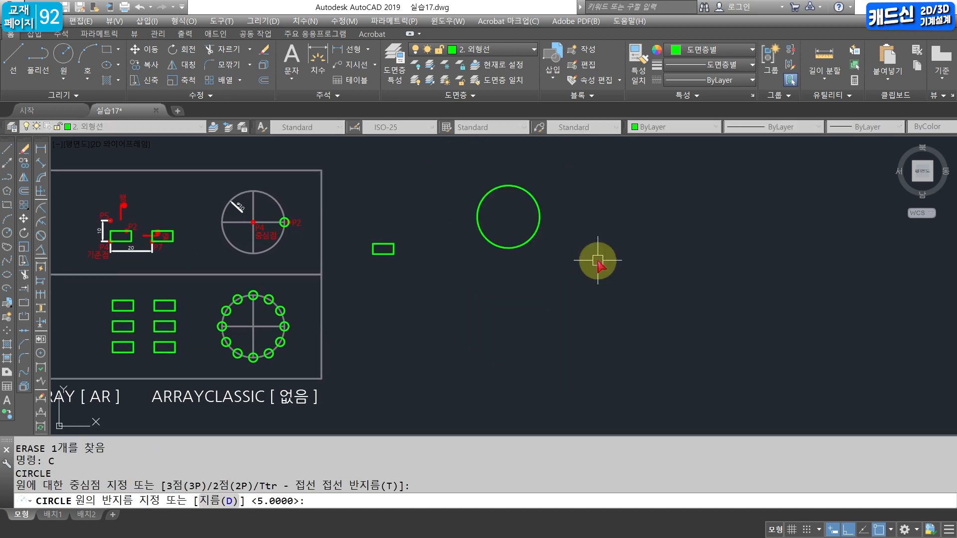
# - Draw a circle with a radius of 3 centred on the right quadrant of the radius 15 circle
pyautogui.write('c')
pyautogui.press('Return')
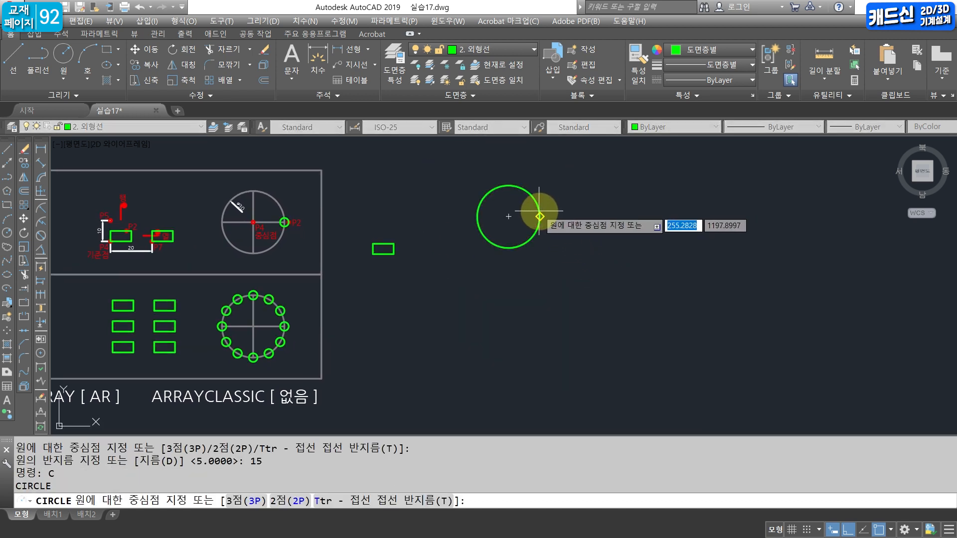
pyautogui.click(508, 216)
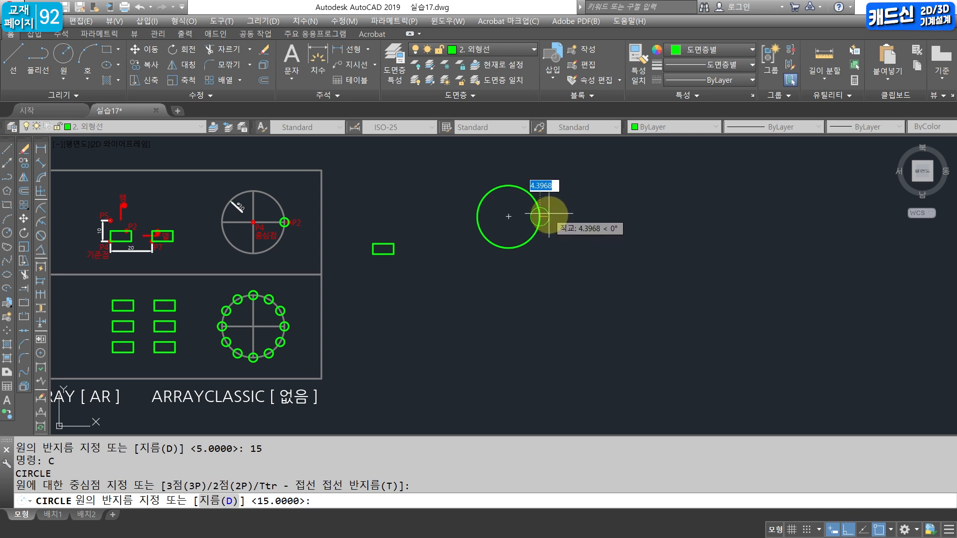
pyautogui.write('3')
pyautogui.press('Return')
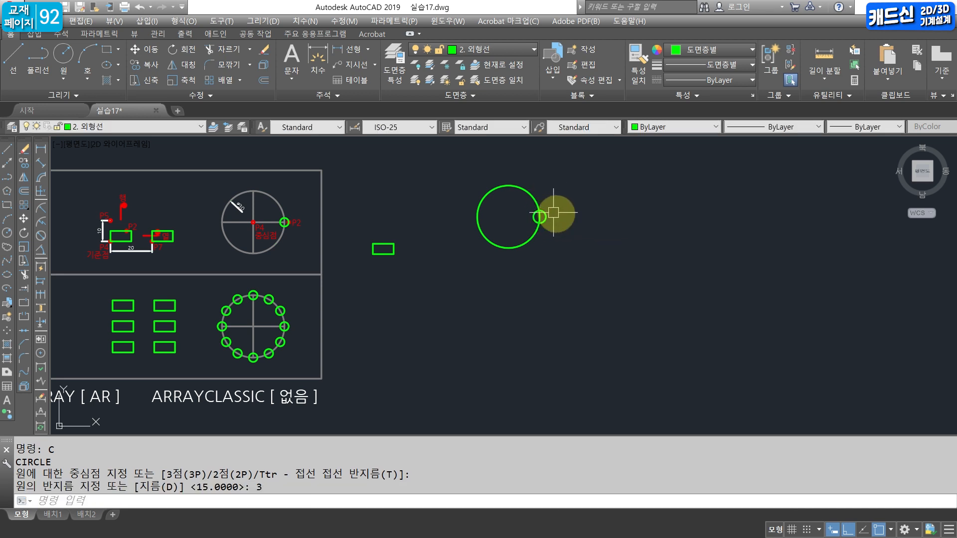
# - Create a polar array of the small circle around the centre of the large circle
pyautogui.moveTo(520, 221); pyautogui.dragTo(577, 223, button='middle')
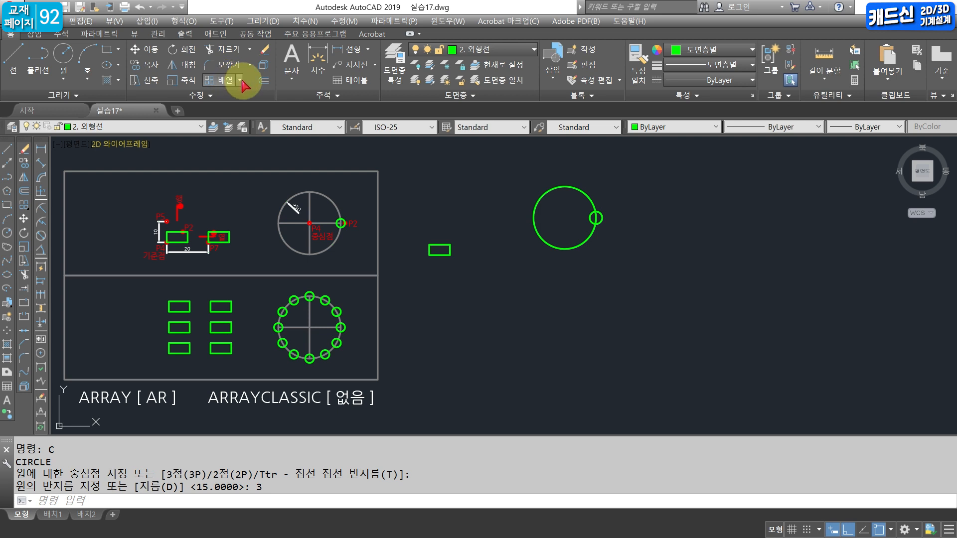
pyautogui.click(240, 81)
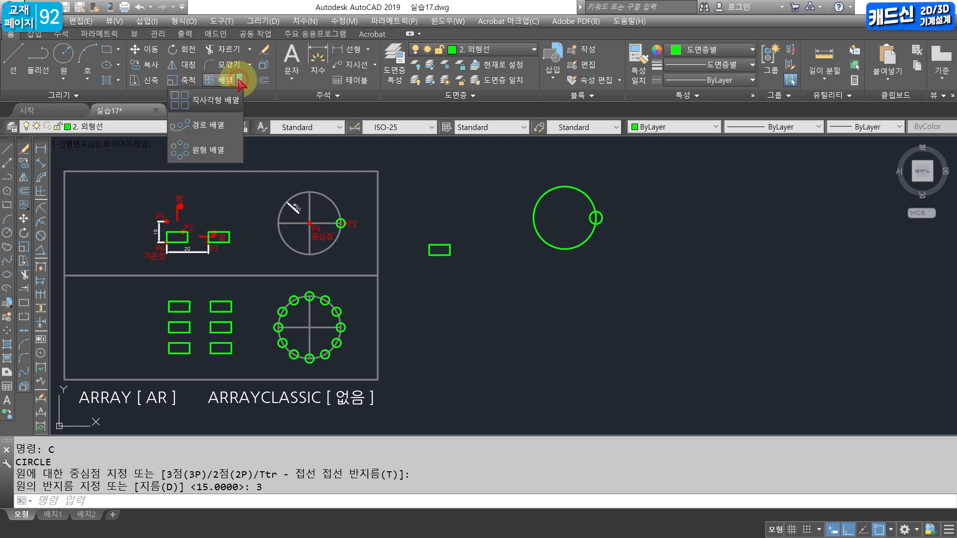
pyautogui.click(201, 154)
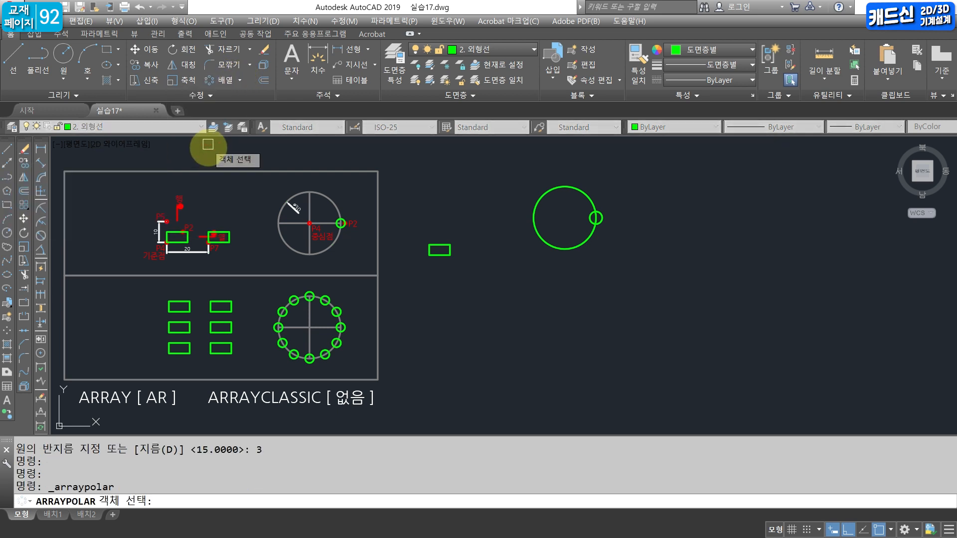
pyautogui.click(604, 213)
pyautogui.press('Return')
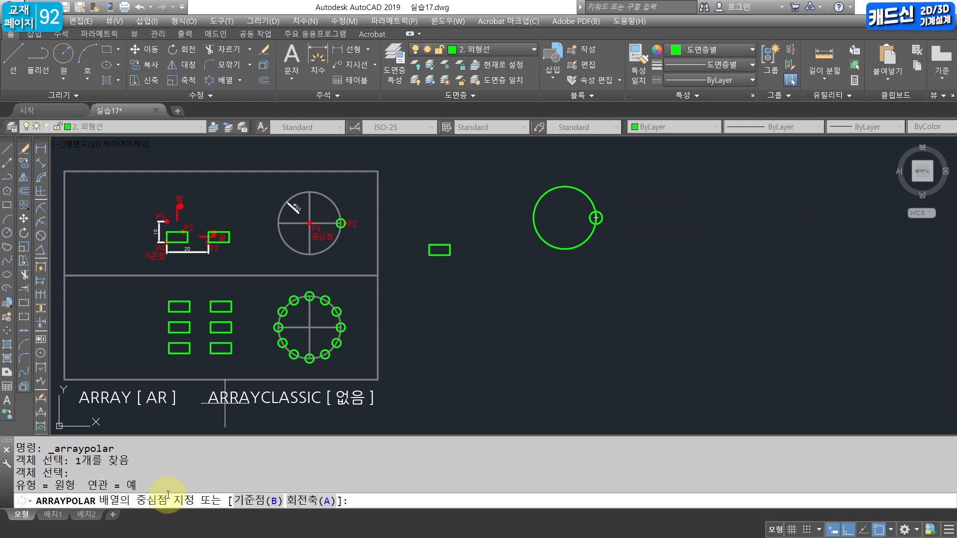
pyautogui.click(564, 200)
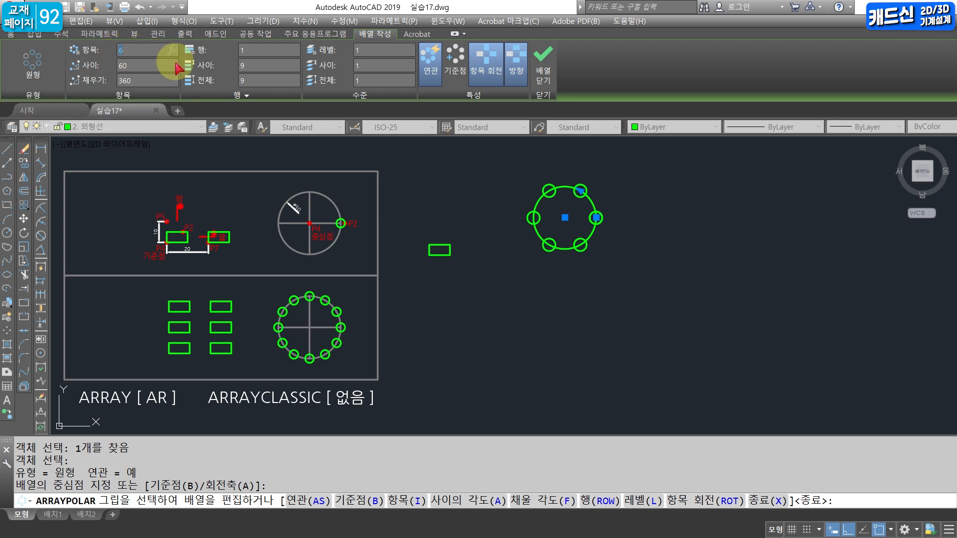
# - Set the polar array's fill angle to 180 degrees
pyautogui.click(126, 52)
pyautogui.click(131, 81)
pyautogui.write('18')
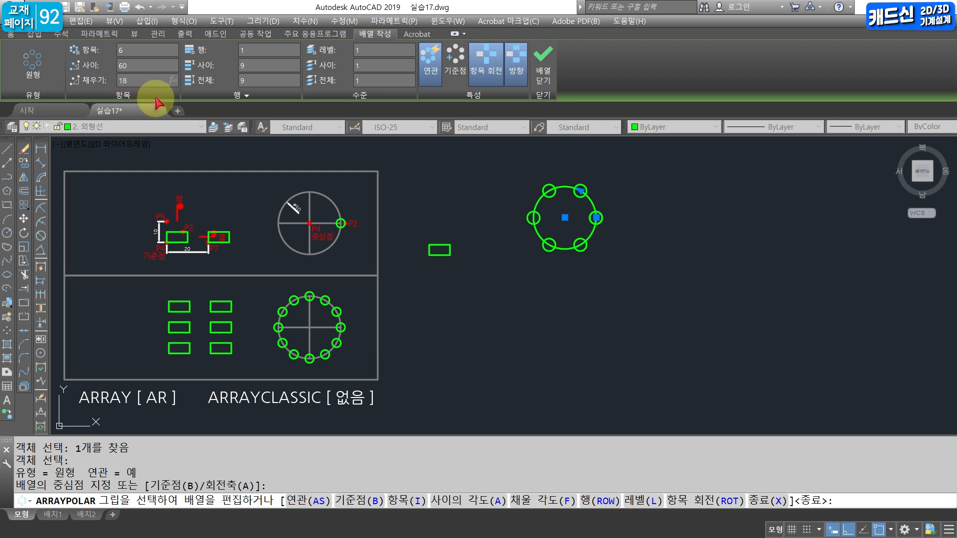
pyautogui.write('0')
pyautogui.press('Return')
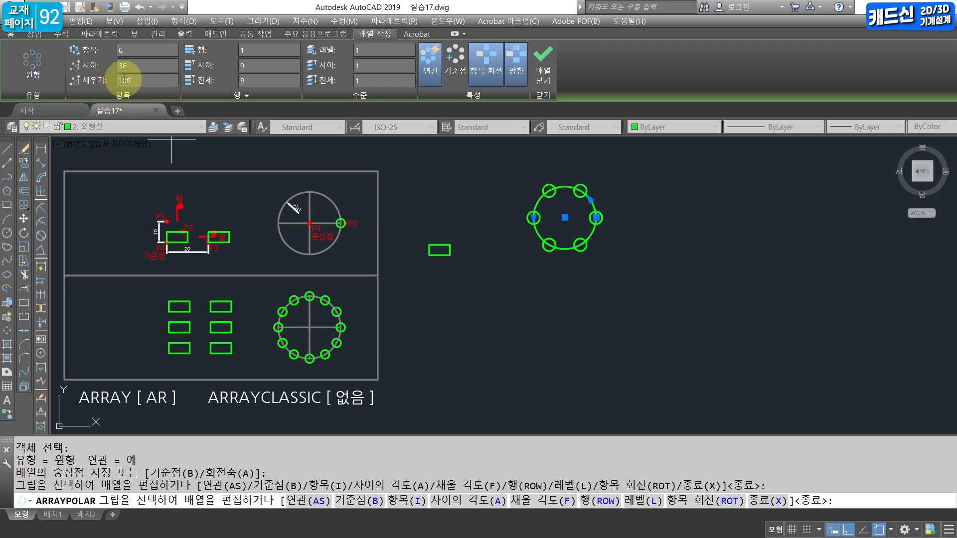
# - Switch the polar array's direction to clockwise and finish the array
pyautogui.click(86, 66)
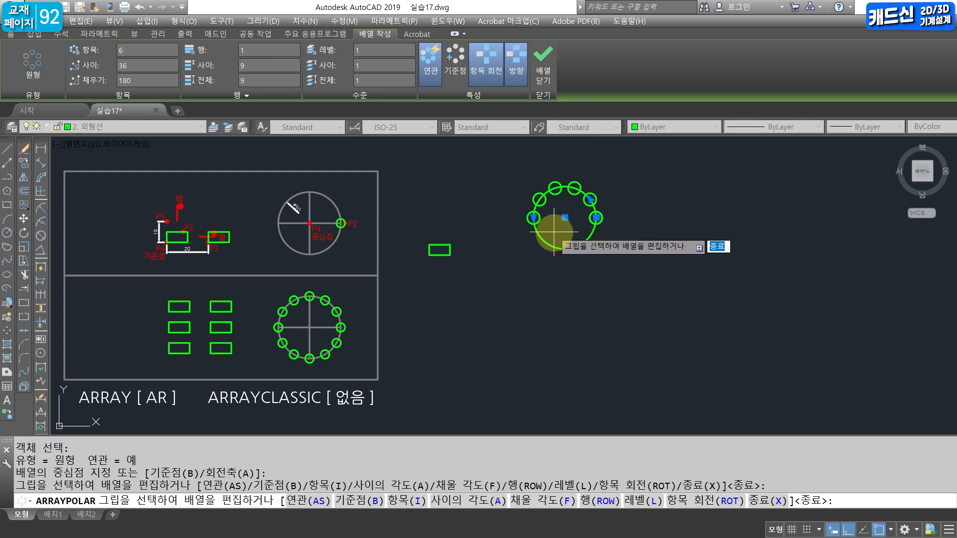
pyautogui.scroll(2, 554, 232)
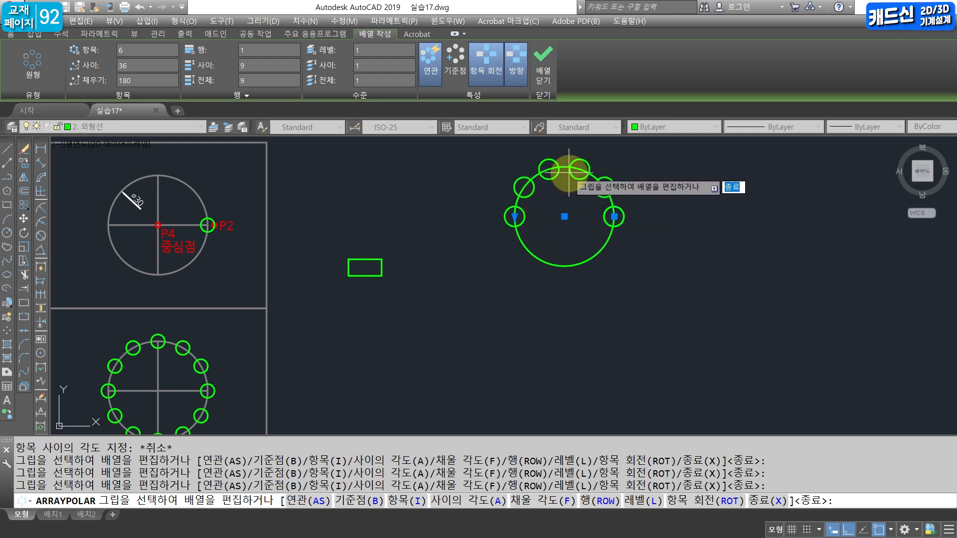
pyautogui.click(518, 60)
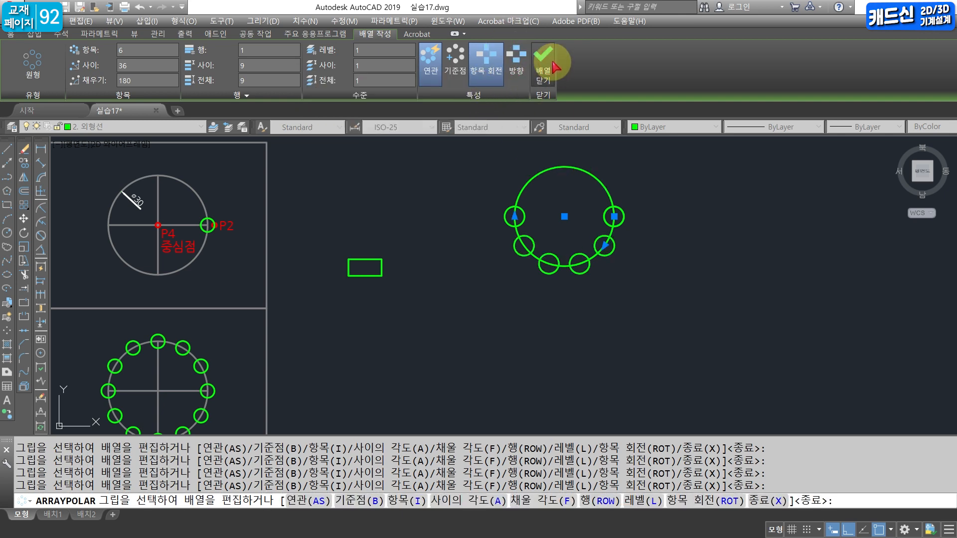
pyautogui.click(549, 67)
# - Undo the polar array of the small circle
pyautogui.scroll(-3, 593, 282)
pyautogui.moveTo(567, 314); pyautogui.dragTo(571, 283, button='middle')
pyautogui.press('Escape')
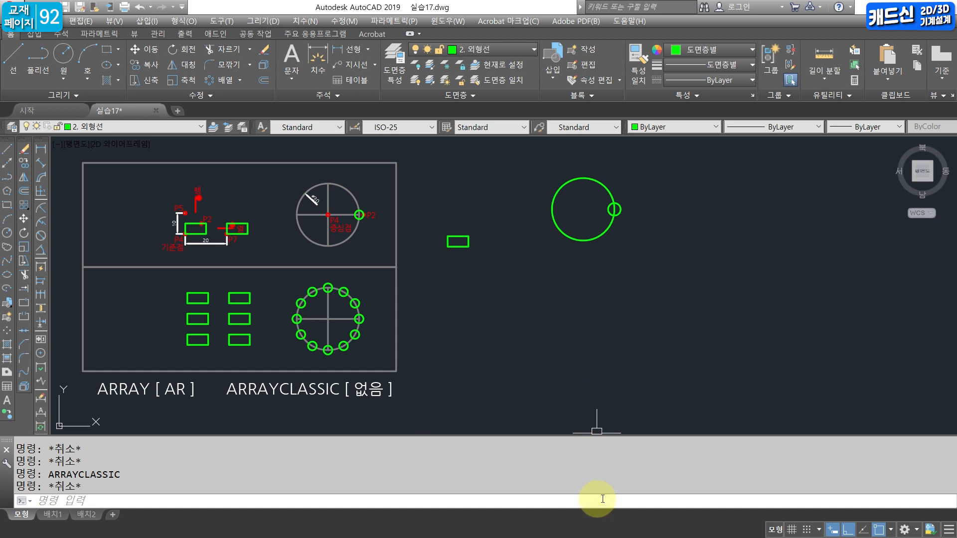
# - Start ARRAYCLASSIC for a rectangular array of the single rectangle with 3 rows and 2 columns
pyautogui.write('ar')
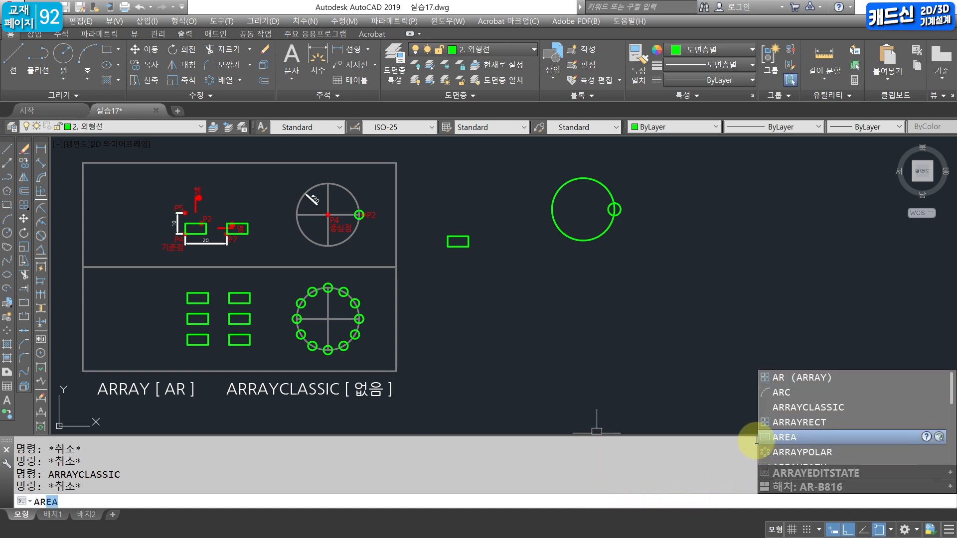
pyautogui.click(800, 411)
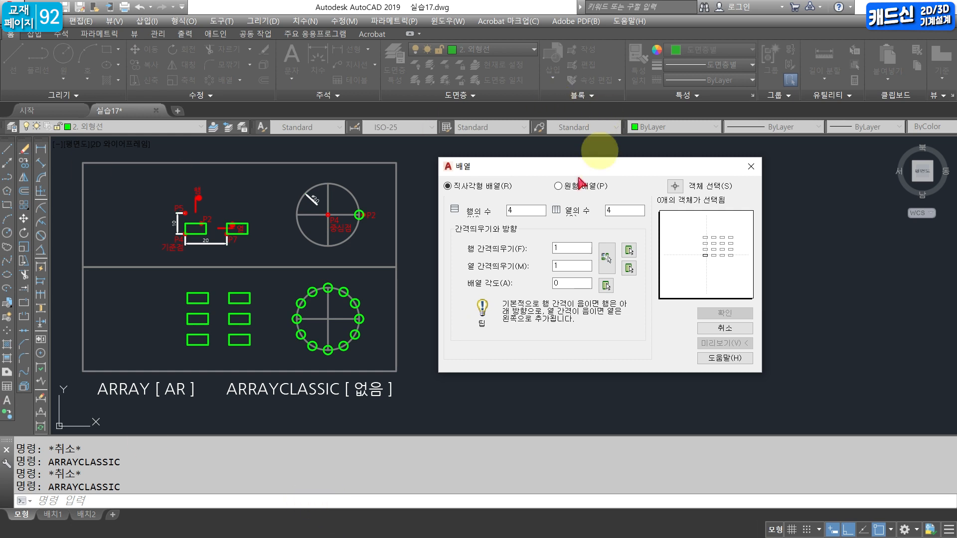
pyautogui.moveTo(585, 169)
pyautogui.mouseDown()
pyautogui.moveTo(575, 172)
pyautogui.moveTo(584, 172)
pyautogui.mouseUp()
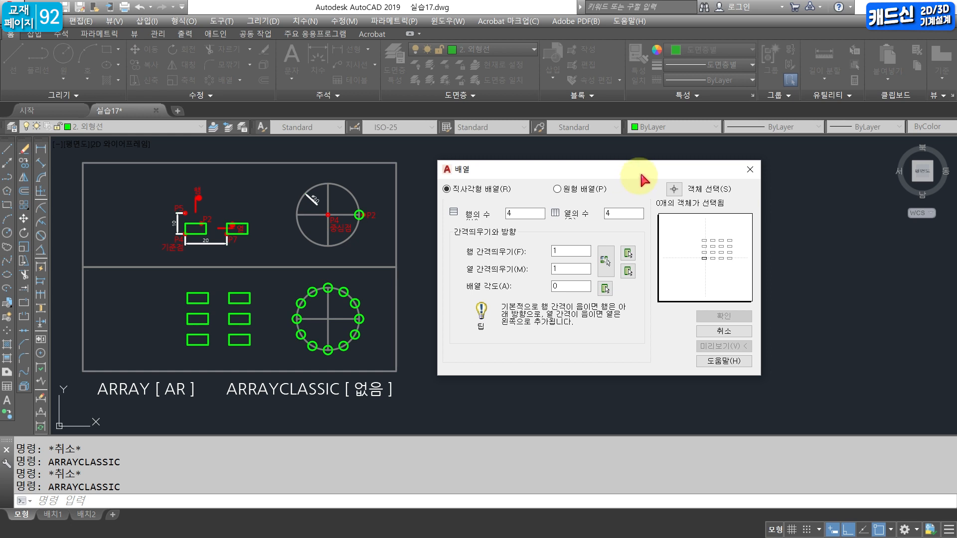
pyautogui.moveTo(642, 174)
pyautogui.mouseDown()
pyautogui.moveTo(627, 178)
pyautogui.moveTo(654, 174)
pyautogui.mouseUp()
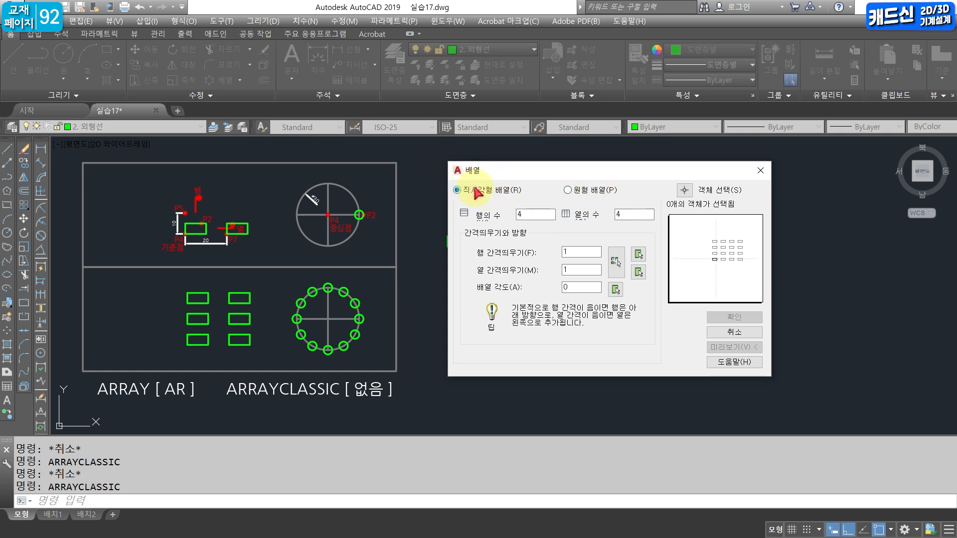
pyautogui.click(688, 194)
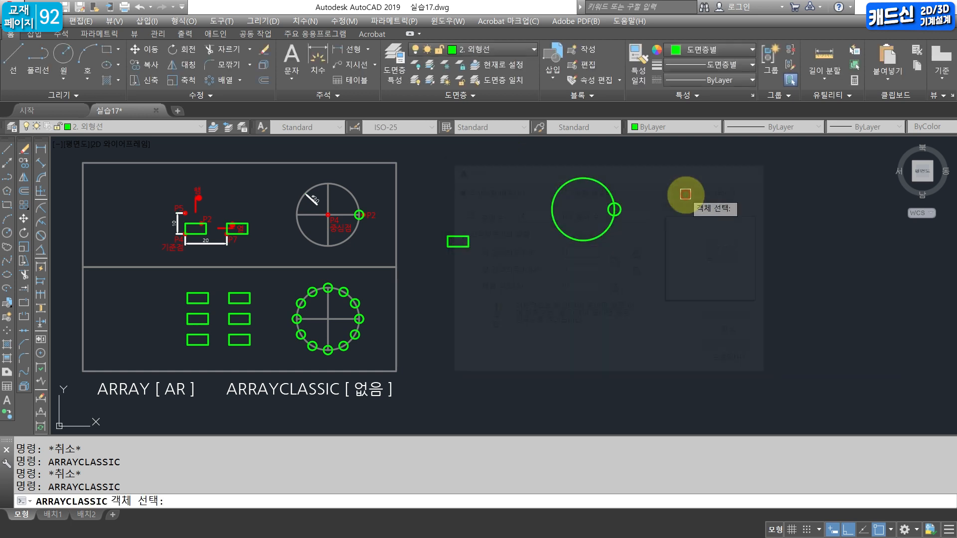
pyautogui.click(464, 236)
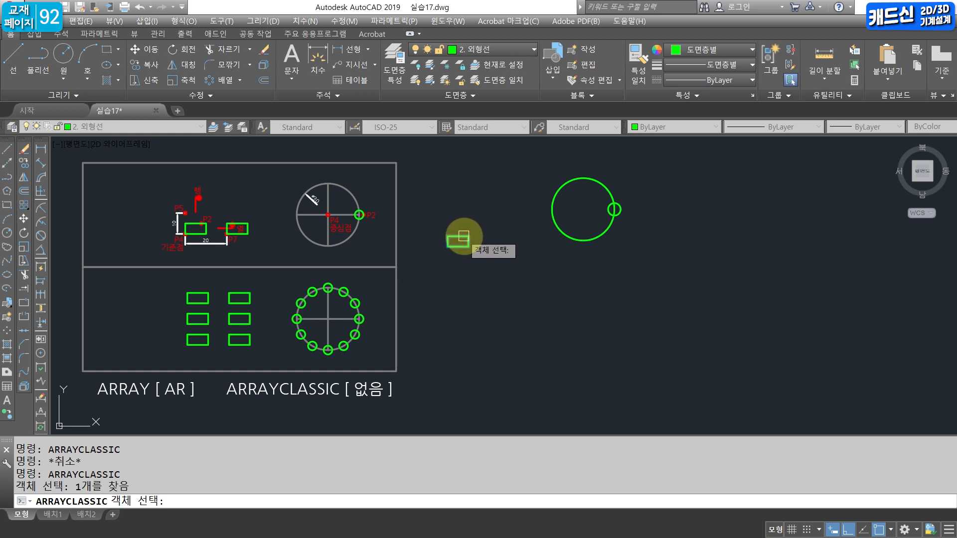
pyautogui.press('Return')
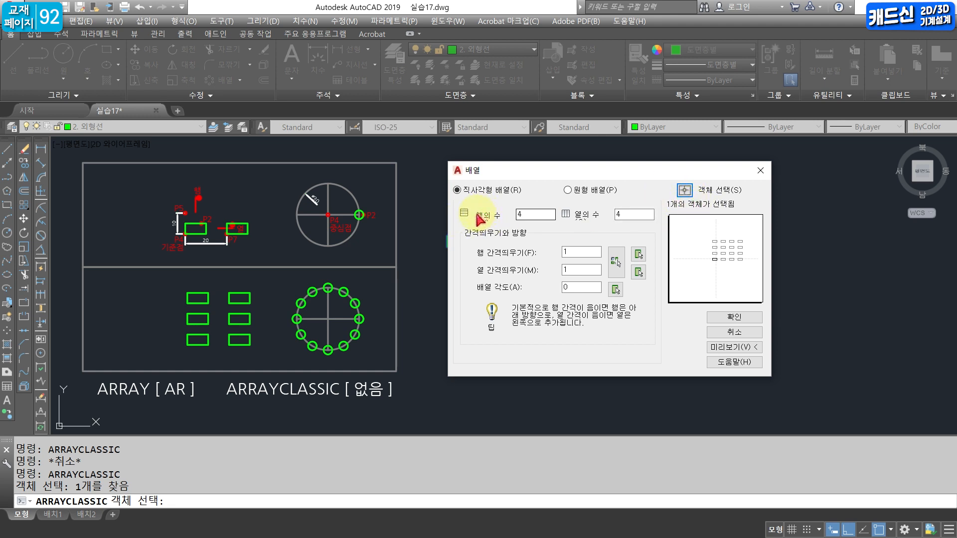
pyautogui.doubleClick(546, 217)
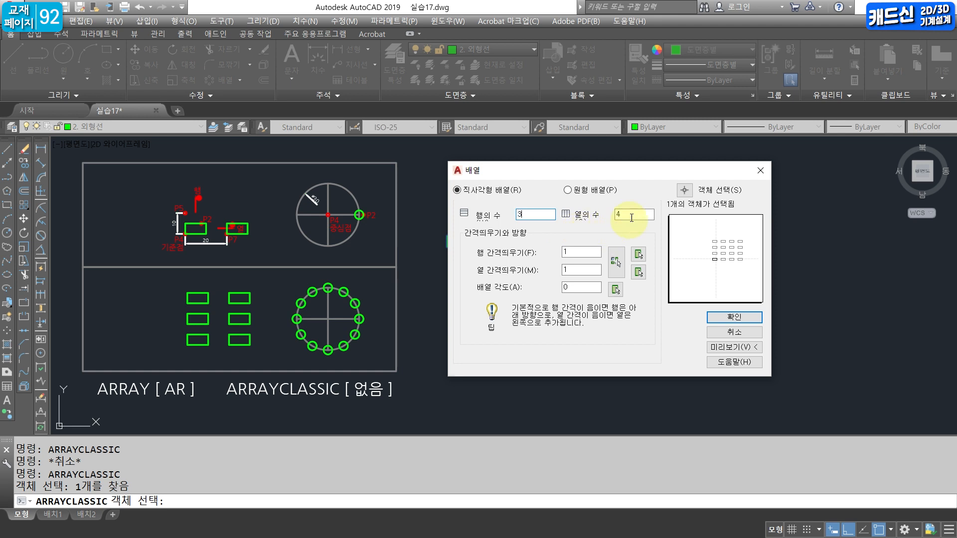
pyautogui.write('2')
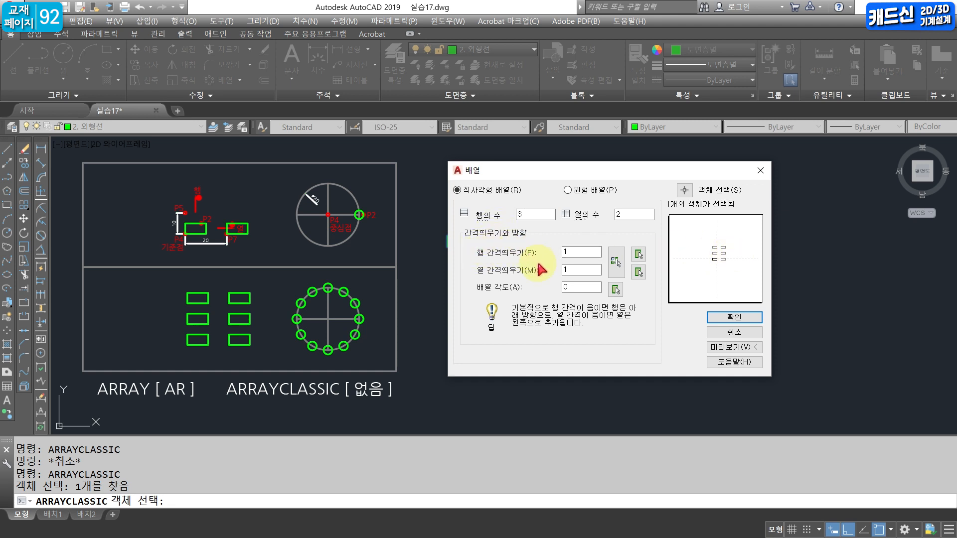
# - Set the row offset to 10, measured upward in the drawing from the rectangle's lower-left corner
pyautogui.click(639, 254)
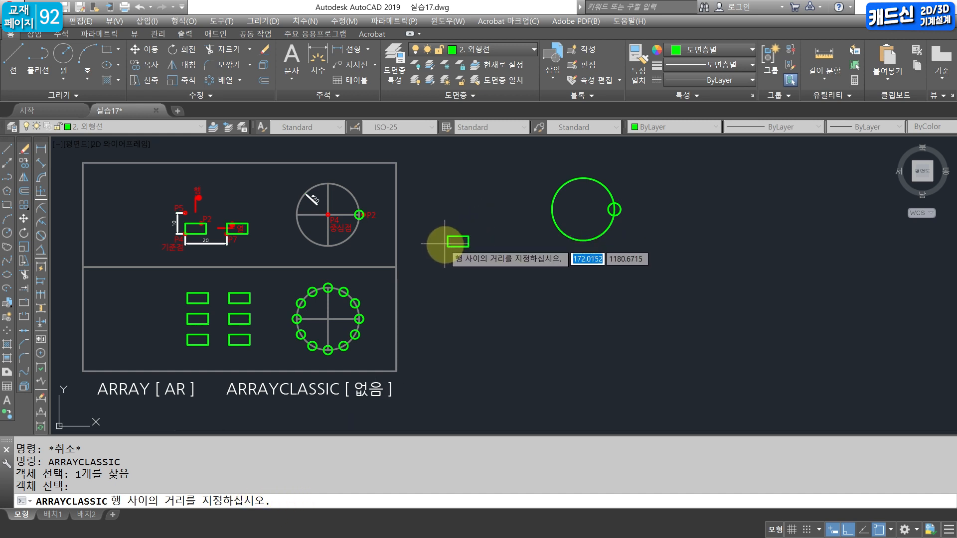
pyautogui.scroll(2, 451, 250)
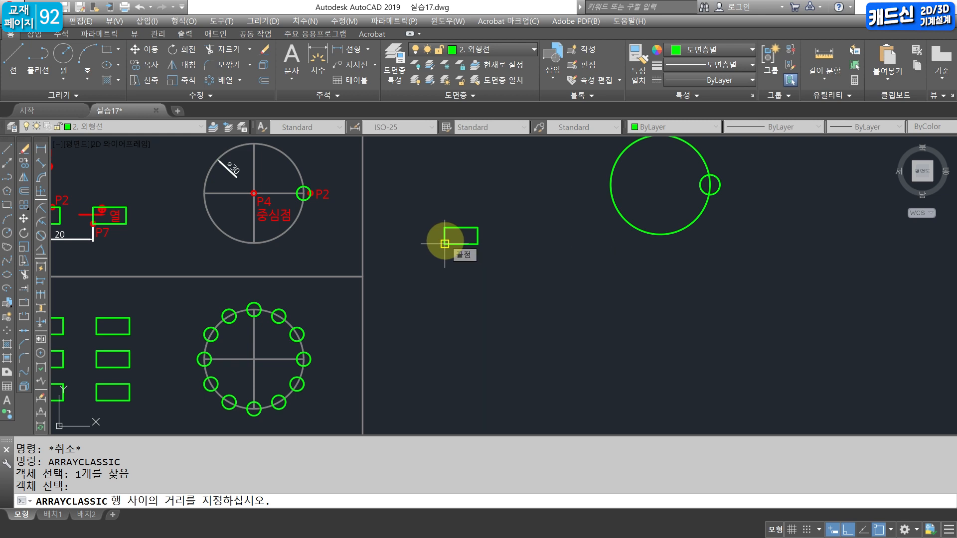
pyautogui.click(444, 244)
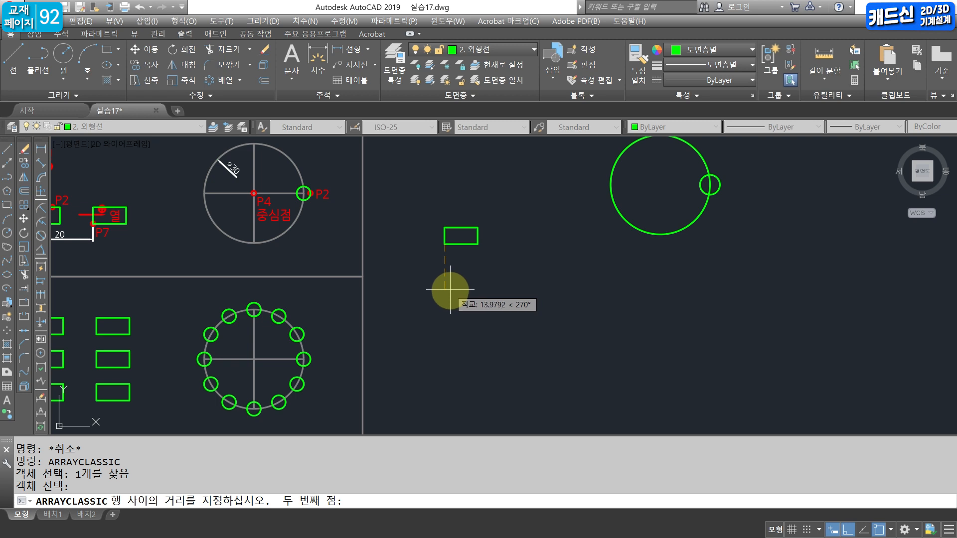
pyautogui.moveTo(466, 174)
pyautogui.mouseDown(button='middle')
pyautogui.moveTo(472, 214)
pyautogui.moveTo(495, 256)
pyautogui.mouseUp(button='middle')
pyautogui.write('1')
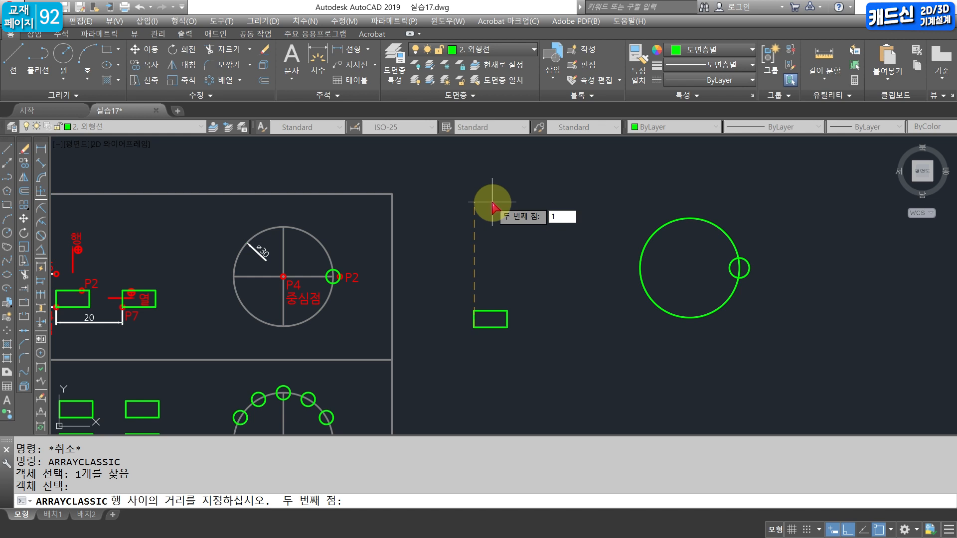
pyautogui.write('0')
pyautogui.press('Return')
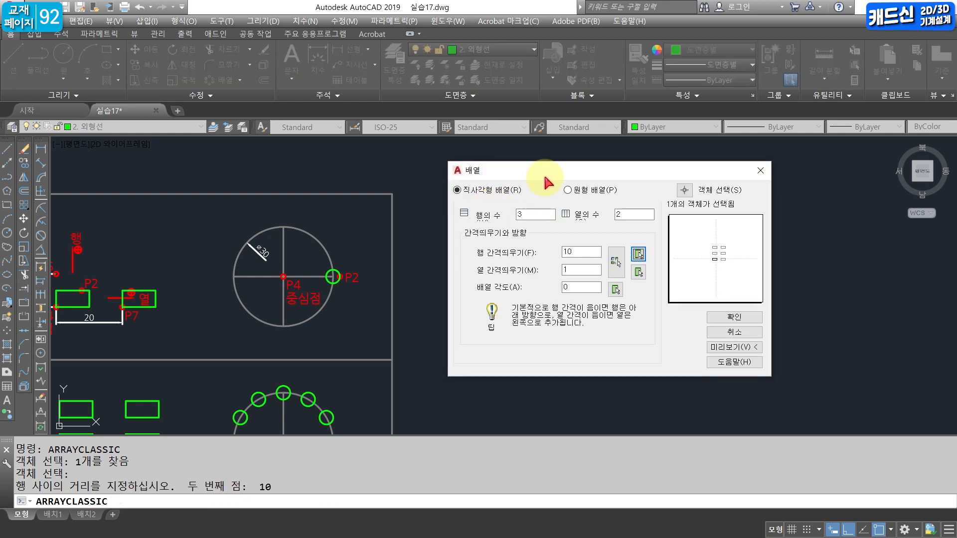
pyautogui.moveTo(547, 177); pyautogui.dragTo(678, 182)
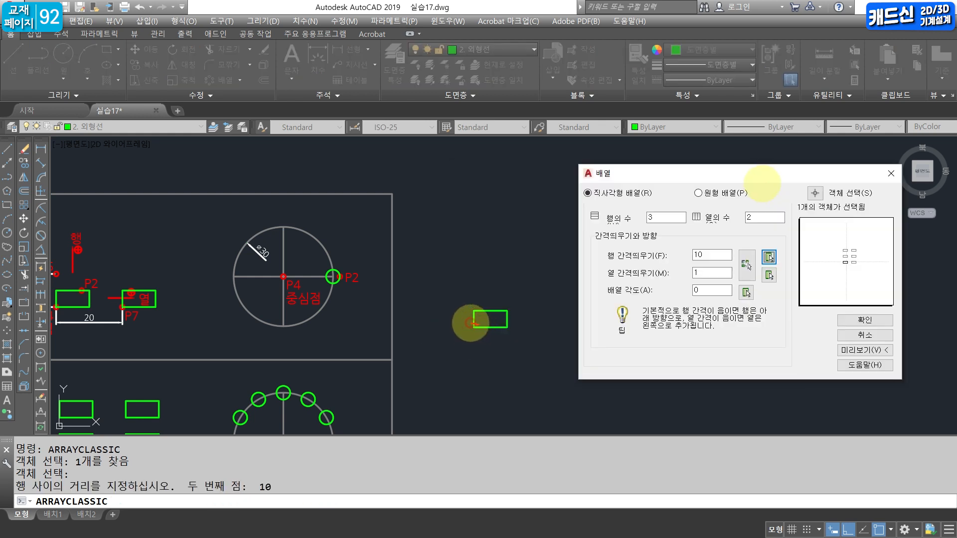
pyautogui.moveTo(471, 331); pyautogui.dragTo(476, 324)
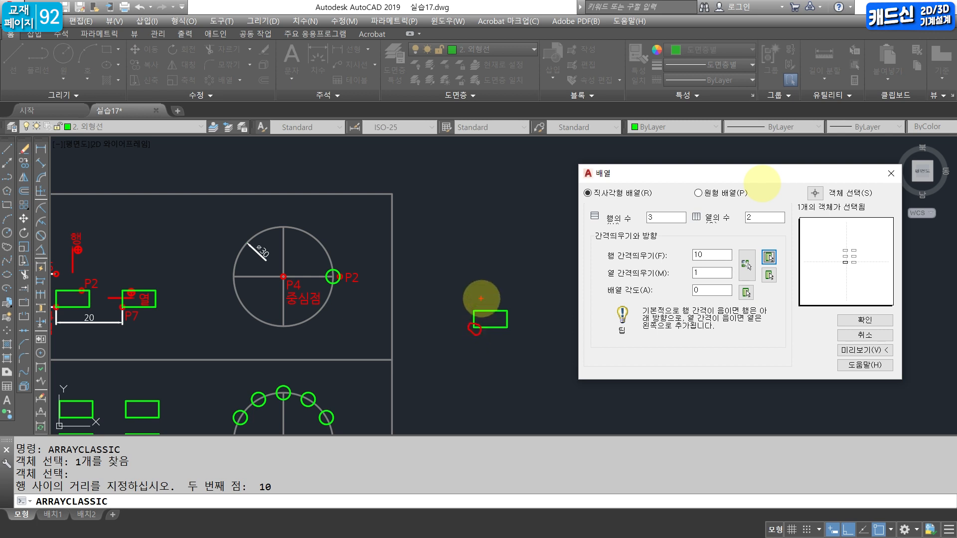
pyautogui.moveTo(470, 272)
pyautogui.mouseDown()
pyautogui.moveTo(485, 295)
pyautogui.moveTo(506, 267)
pyautogui.moveTo(480, 300)
pyautogui.mouseUp()
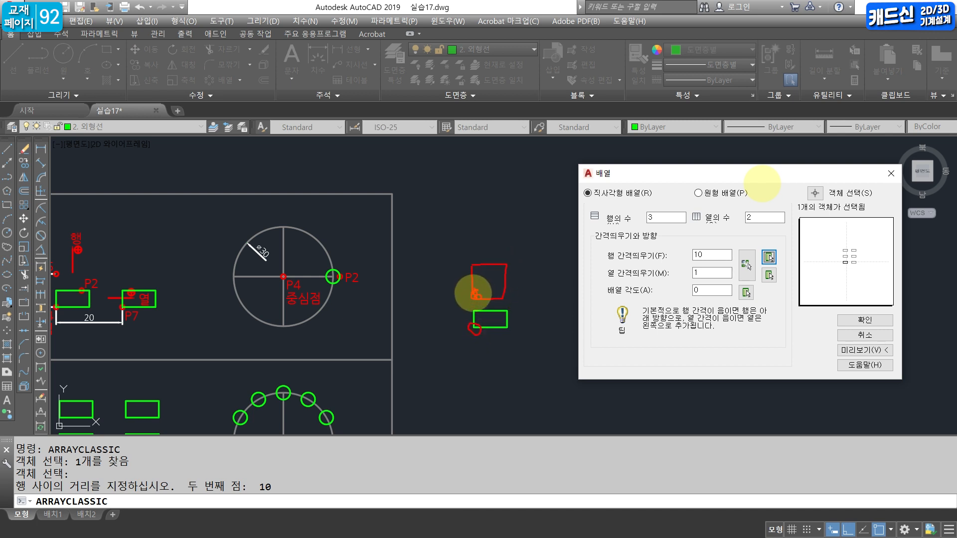
pyautogui.moveTo(474, 295)
pyautogui.mouseDown()
pyautogui.moveTo(432, 315)
pyautogui.moveTo(440, 313)
pyautogui.mouseUp()
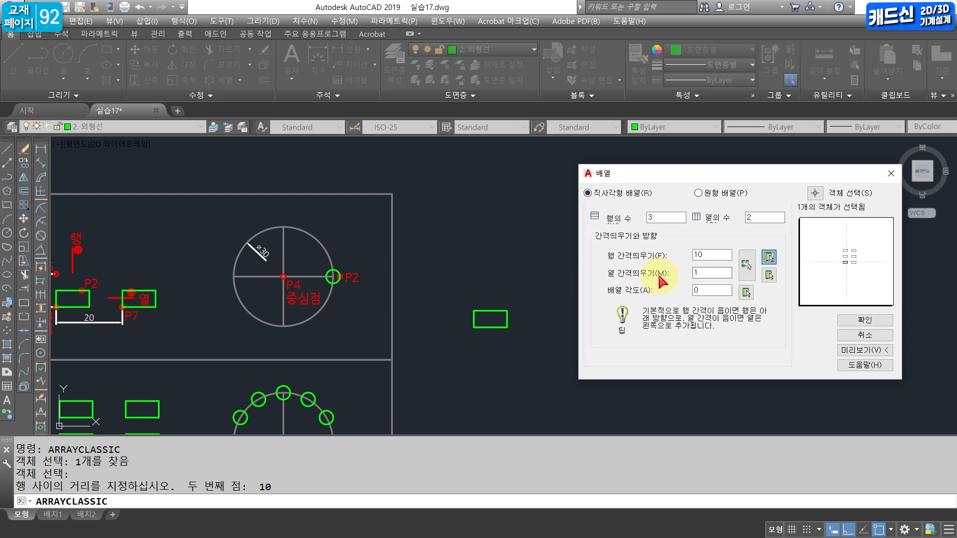
# - Set the column offset to 20, measured horizontally from the rectangle's lower-left corner, and preview and accept the rectangular array
pyautogui.click(769, 276)
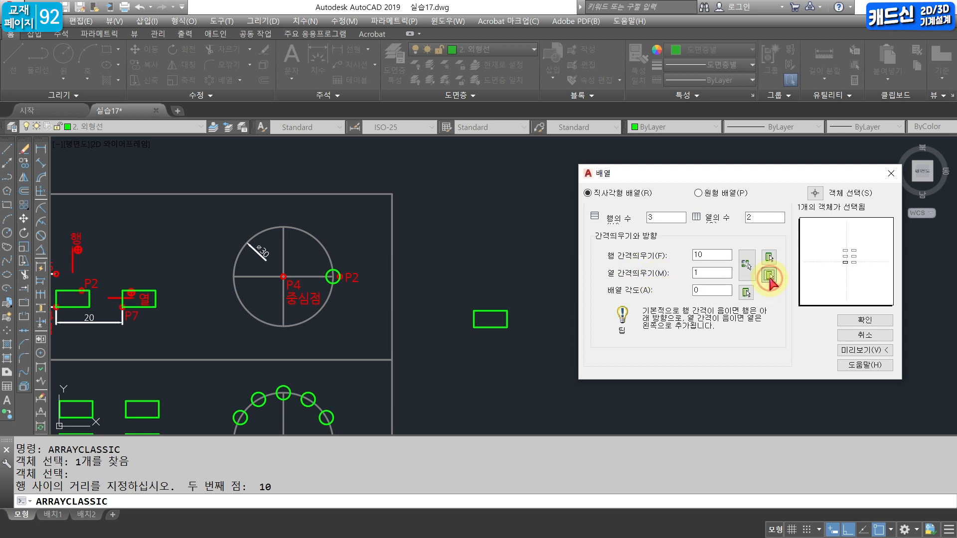
pyautogui.click(474, 327)
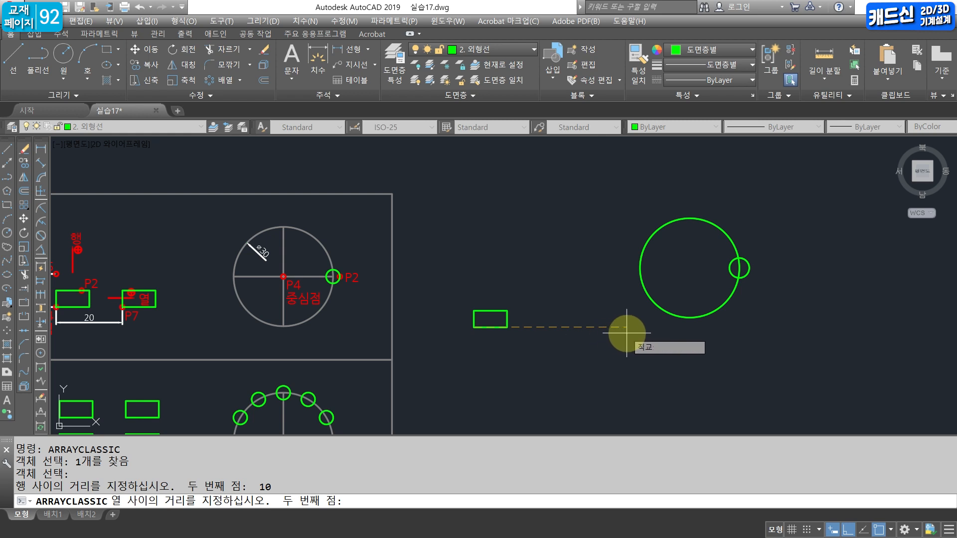
pyautogui.write('20')
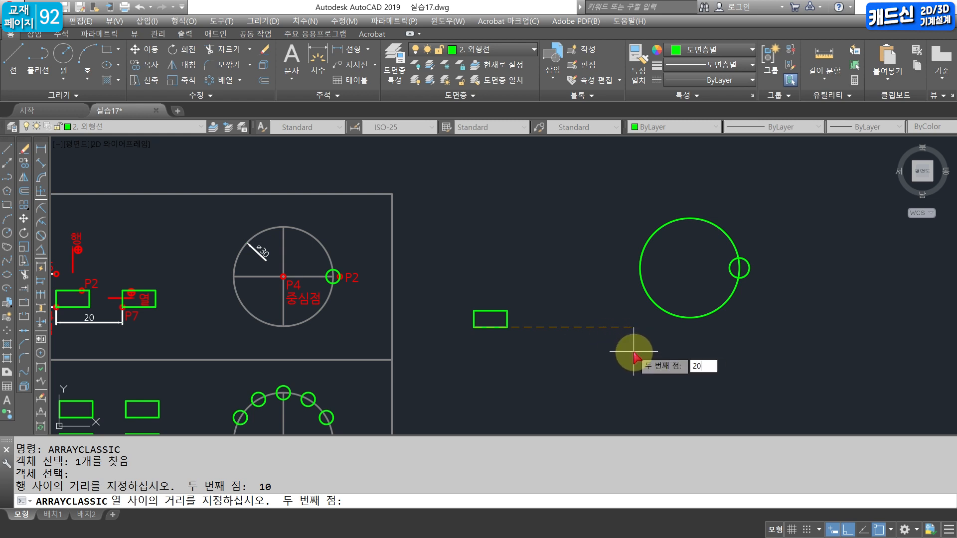
pyautogui.press('Return')
pyautogui.moveTo(743, 166); pyautogui.dragTo(740, 157)
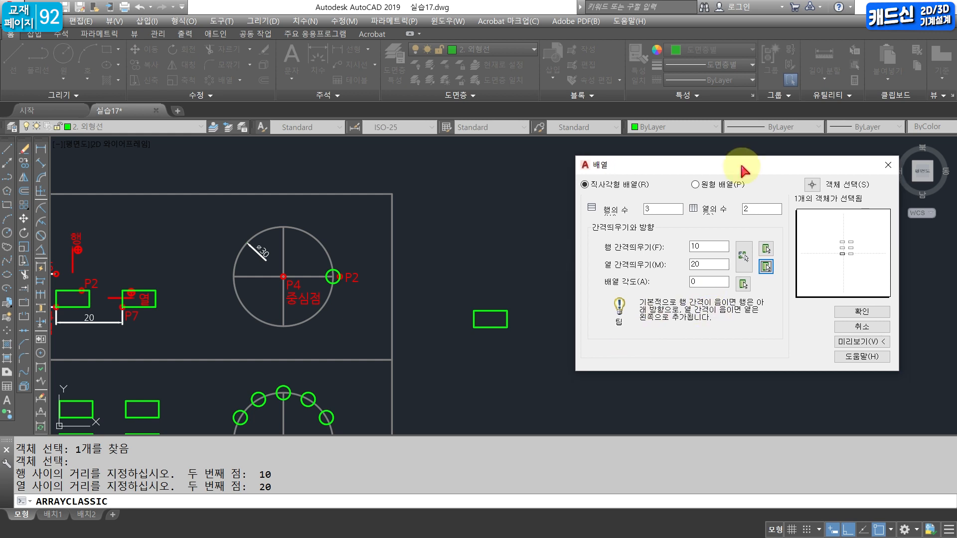
pyautogui.click(858, 339)
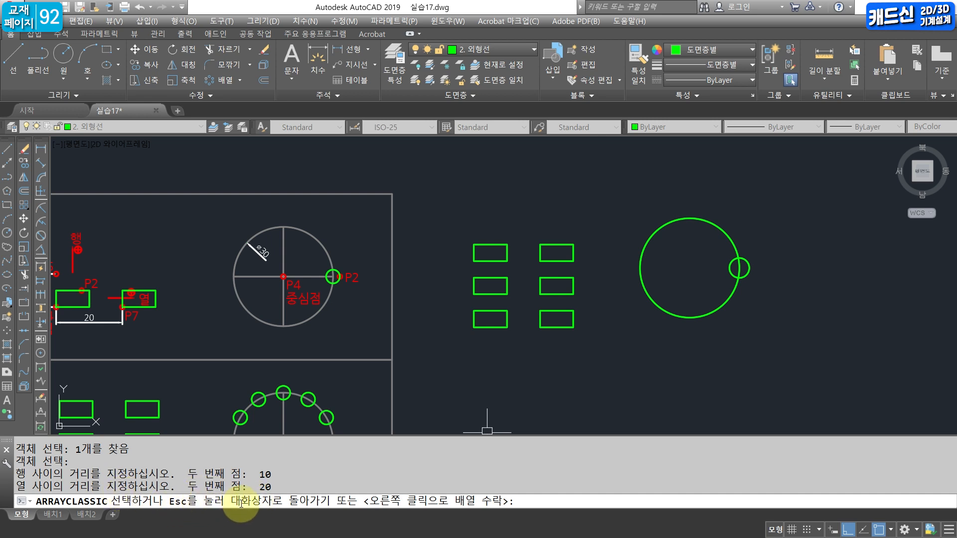
pyautogui.rightClick(630, 337)
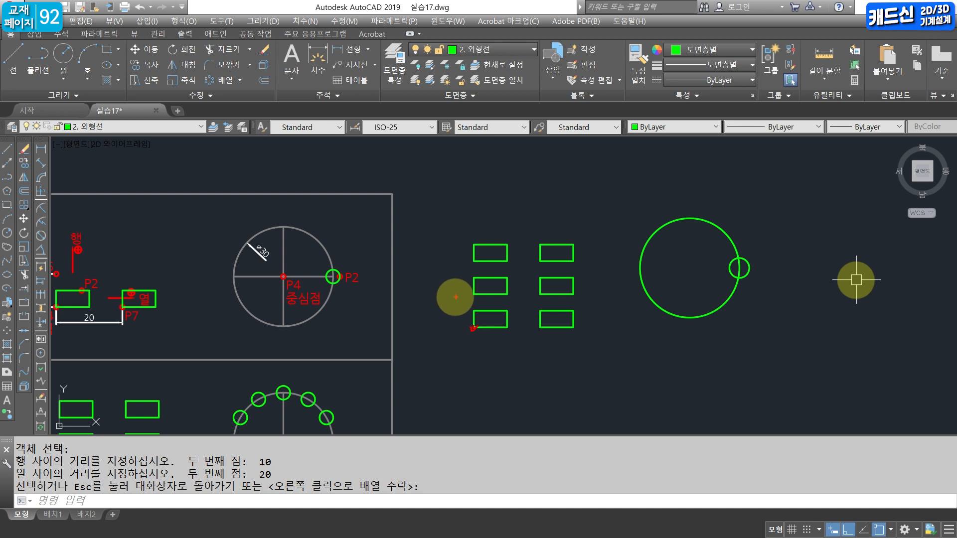
pyautogui.moveTo(470, 291)
pyautogui.mouseDown()
pyautogui.moveTo(479, 293)
pyautogui.moveTo(449, 322)
pyautogui.moveTo(465, 332)
pyautogui.mouseUp()
pyautogui.moveTo(424, 302)
pyautogui.mouseDown()
pyautogui.moveTo(415, 316)
pyautogui.moveTo(440, 302)
pyautogui.mouseUp()
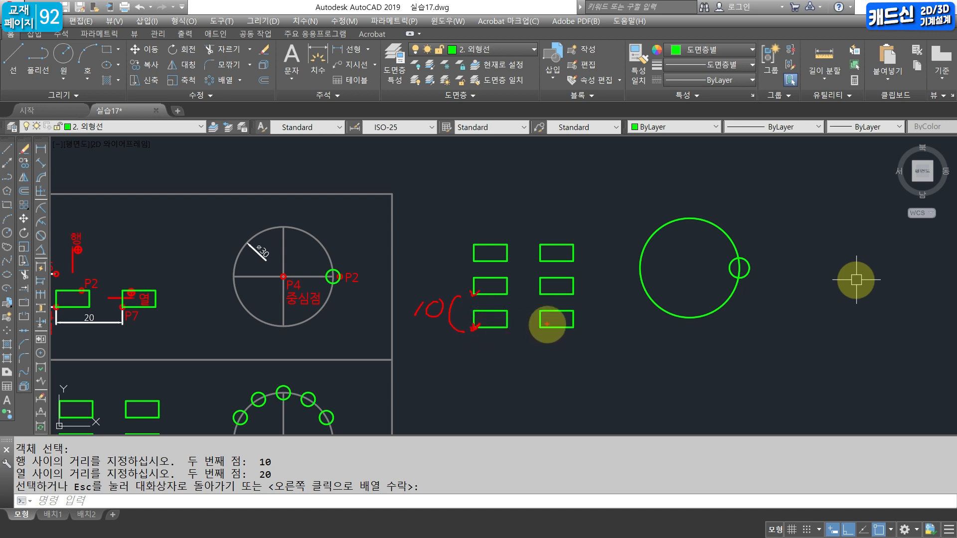
pyautogui.moveTo(537, 324); pyautogui.dragTo(545, 322)
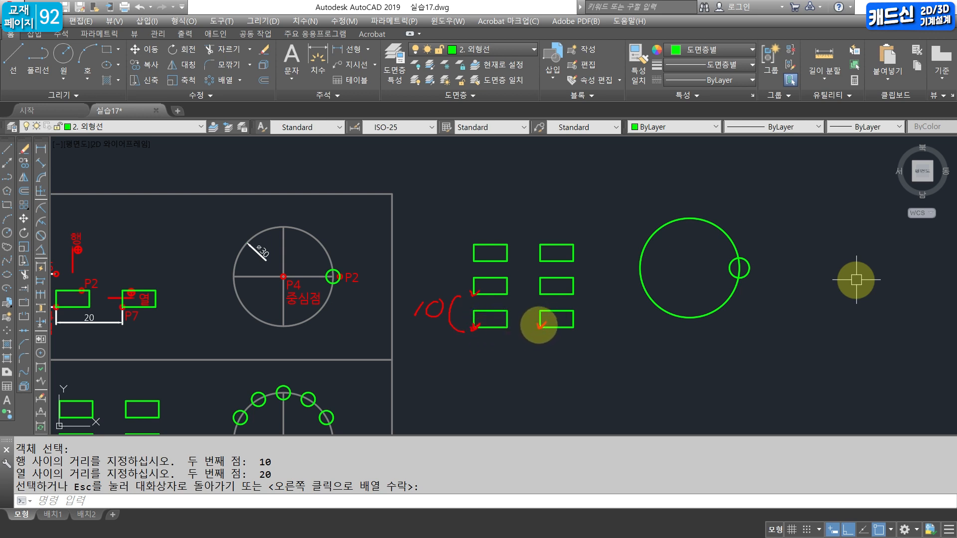
pyautogui.moveTo(477, 338); pyautogui.dragTo(543, 325)
pyautogui.moveTo(482, 368)
pyautogui.mouseDown()
pyautogui.moveTo(513, 372)
pyautogui.moveTo(520, 359)
pyautogui.mouseUp()
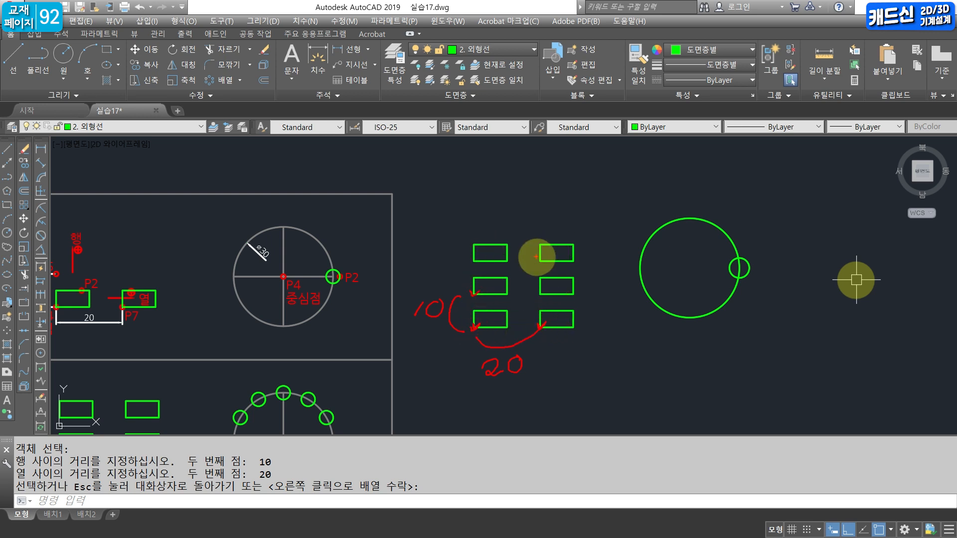
pyautogui.press('Escape')
# - Start ARRAYCLASSIC for a polar array of the small circle, with its center point at the large circle's center
pyautogui.click(624, 501)
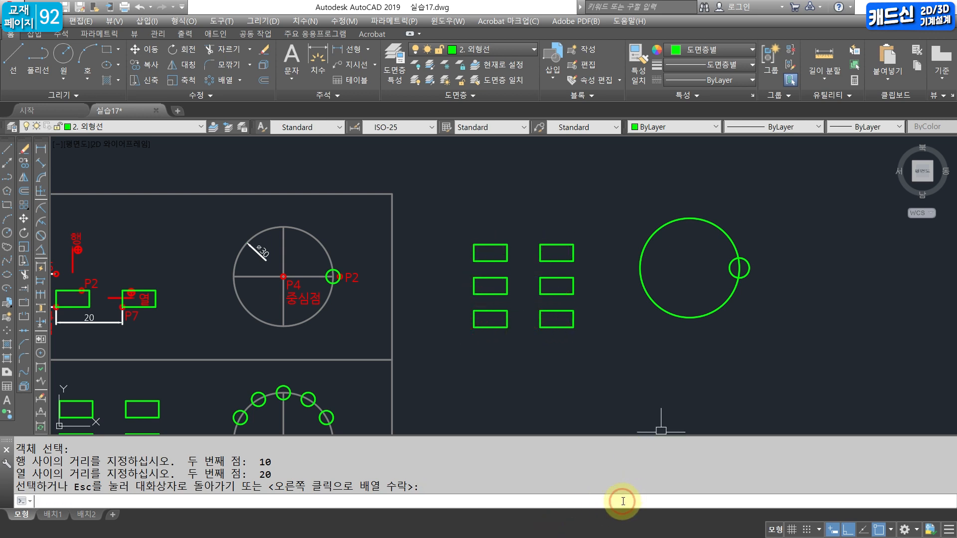
pyautogui.write('A')
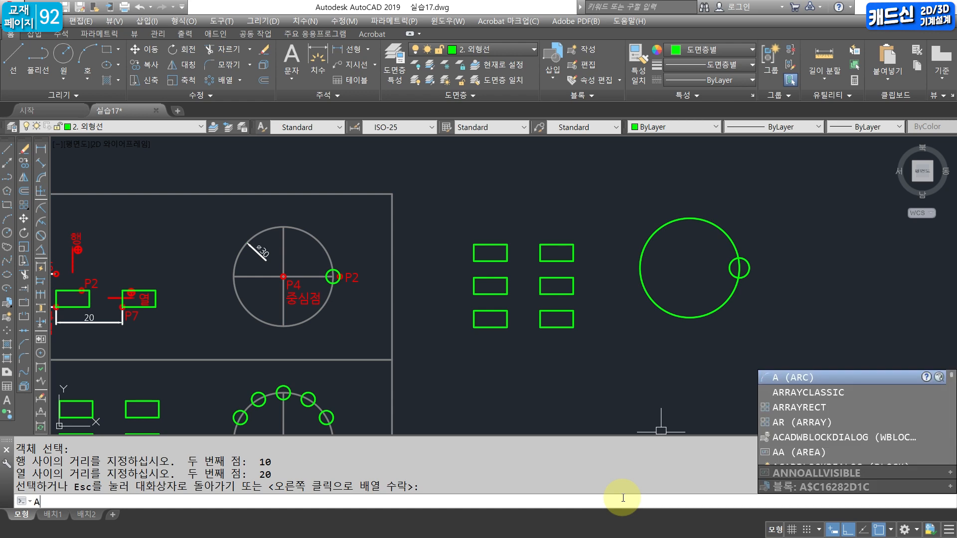
pyautogui.write('RRAYCLASSIC')
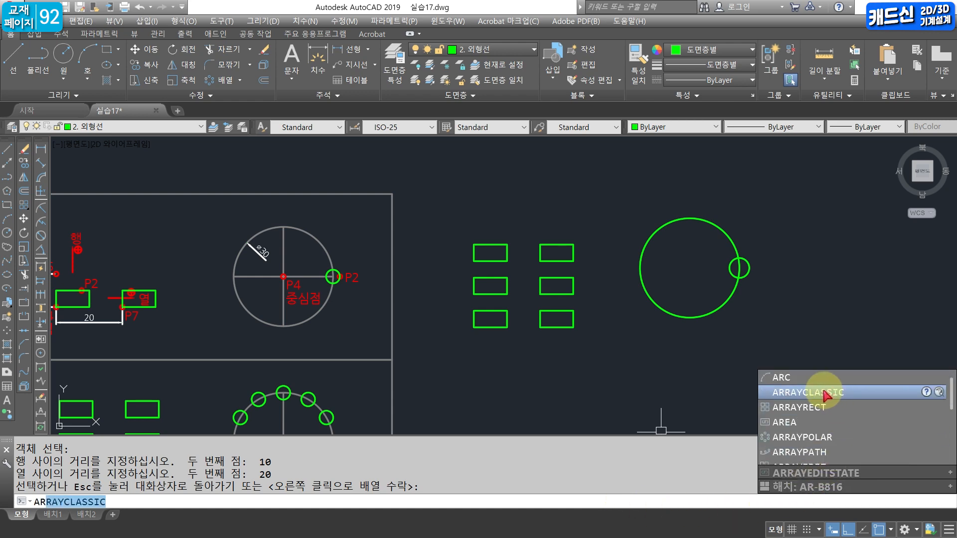
pyautogui.click(825, 393)
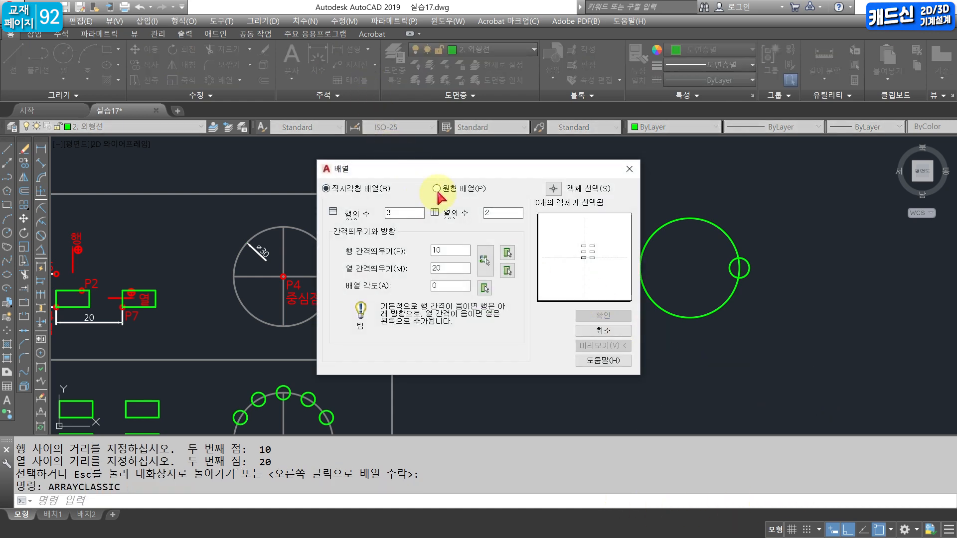
pyautogui.click(437, 188)
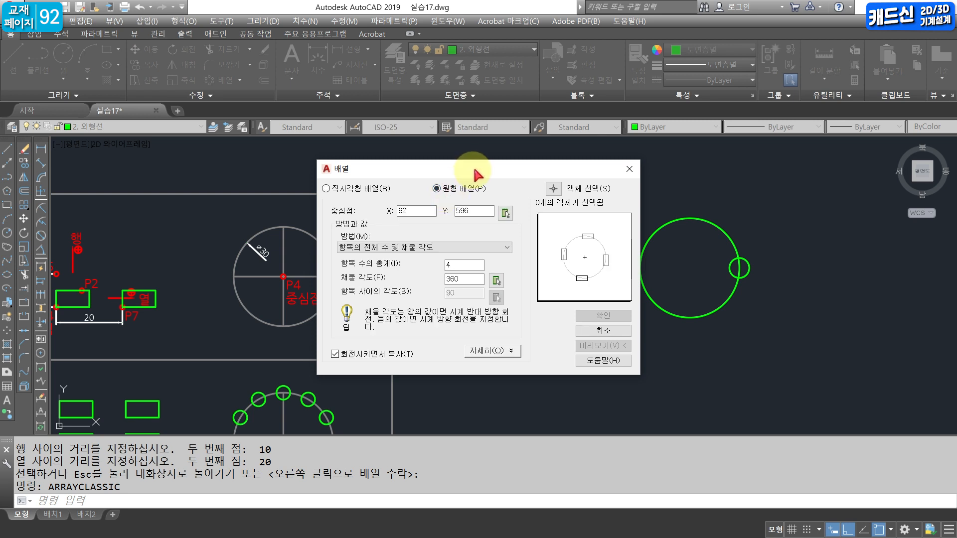
pyautogui.click(553, 189)
pyautogui.click(751, 263)
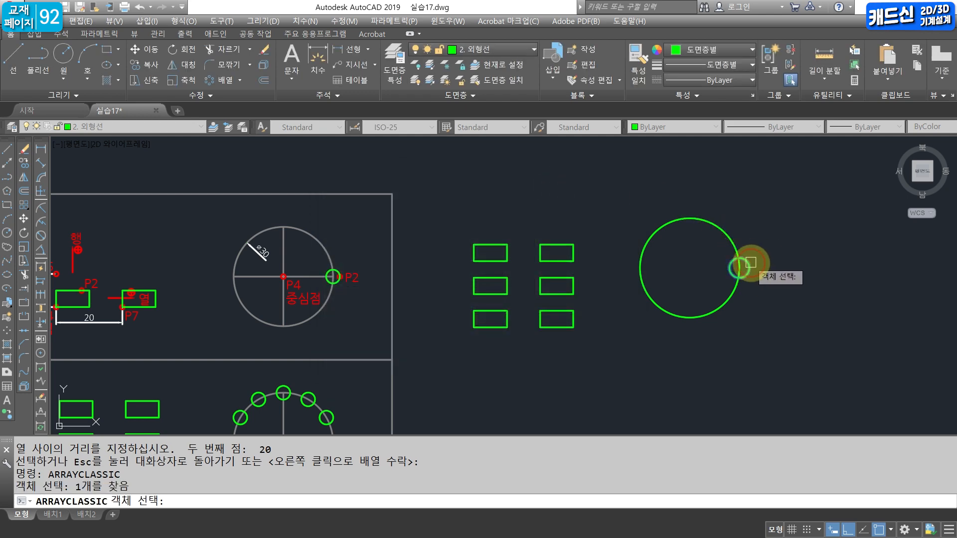
pyautogui.press('Return')
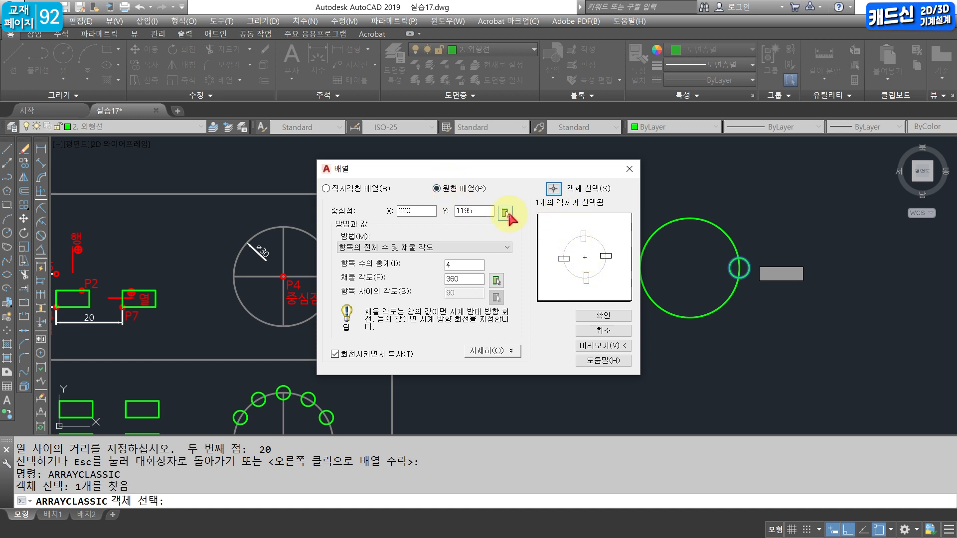
pyautogui.click(506, 214)
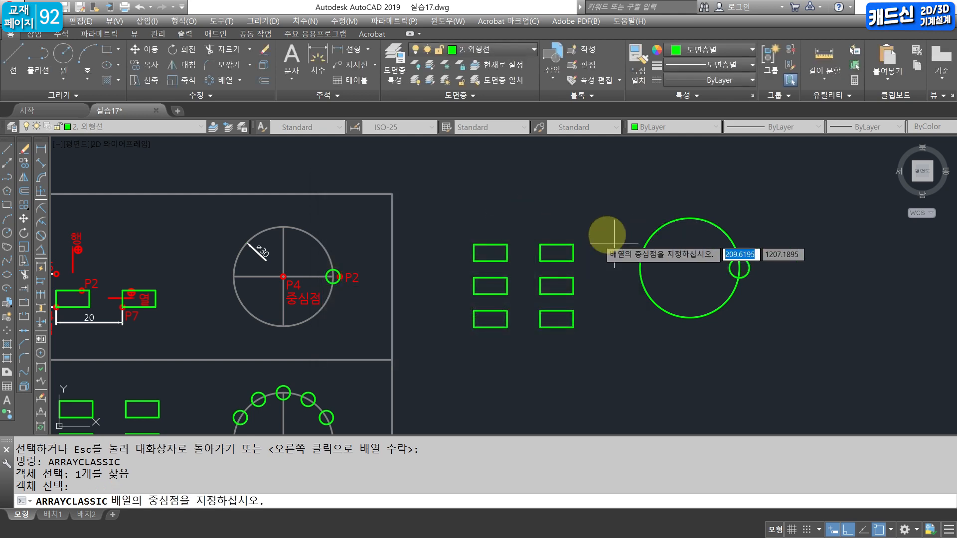
pyautogui.click(690, 269)
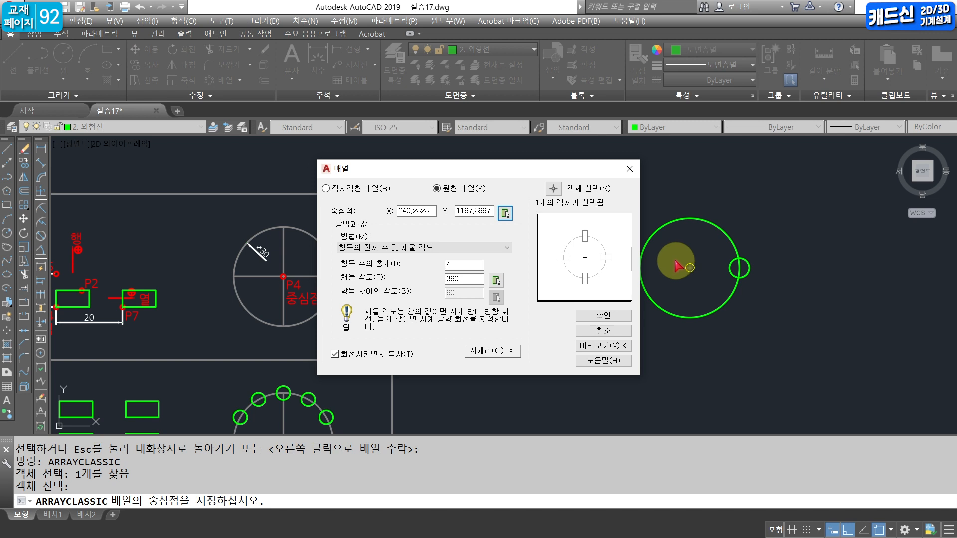
# - Set the polar array's total number of items to 6, keep items rotated as copied, and create the array
pyautogui.doubleClick(453, 267)
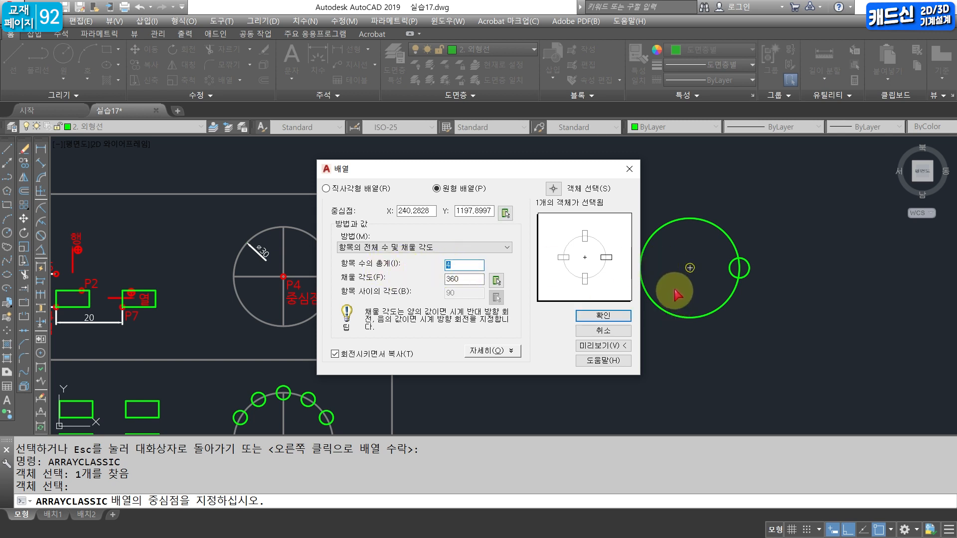
pyautogui.write('6')
pyautogui.click(452, 279)
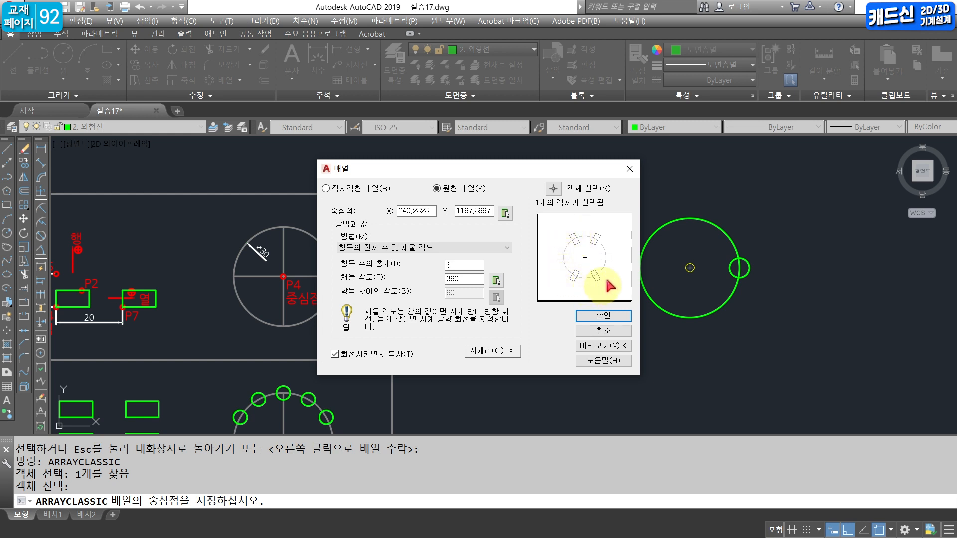
pyautogui.click(335, 354)
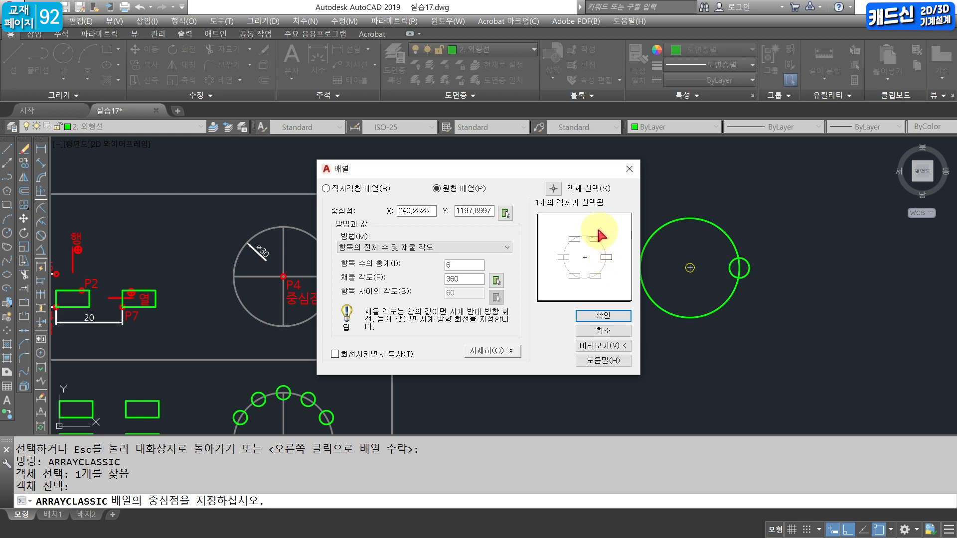
pyautogui.click(336, 354)
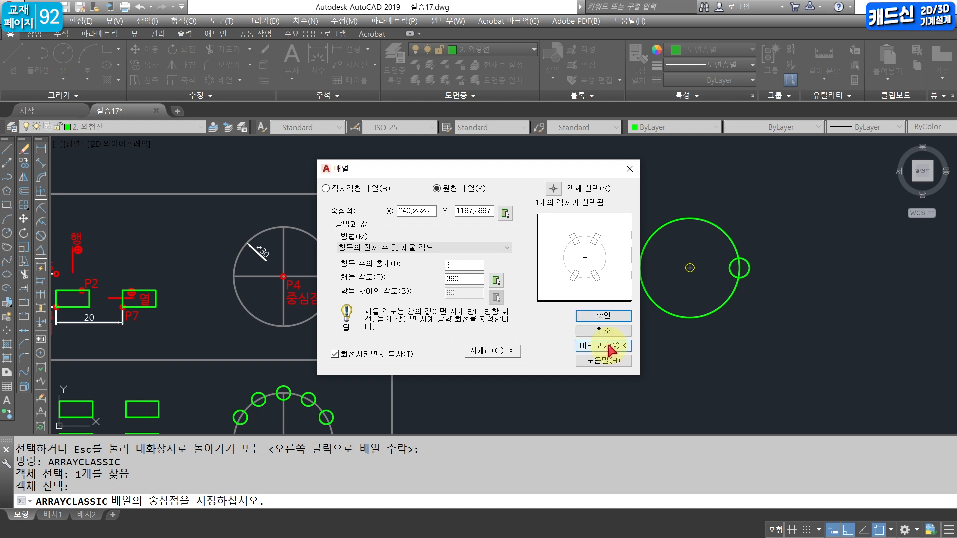
pyautogui.click(603, 316)
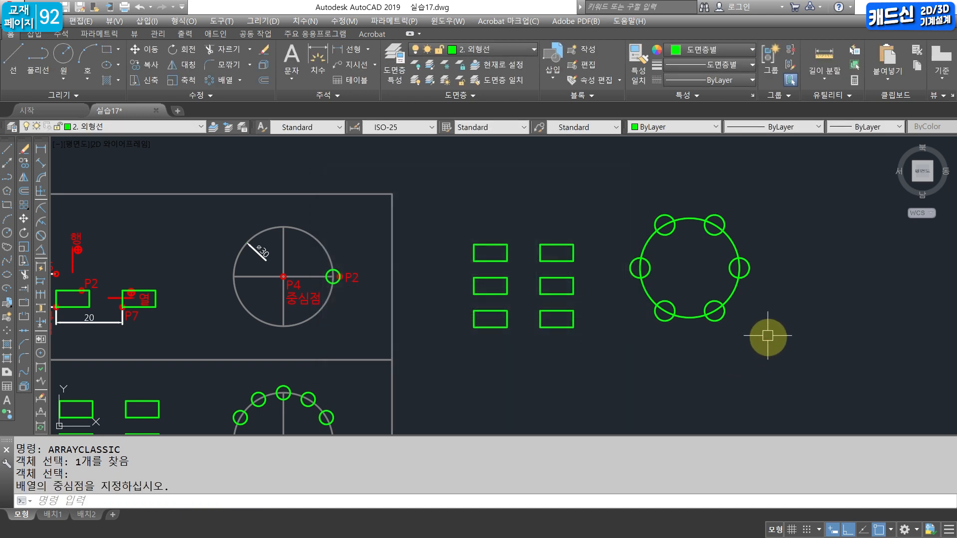
pyautogui.scroll(-2, 607, 357)
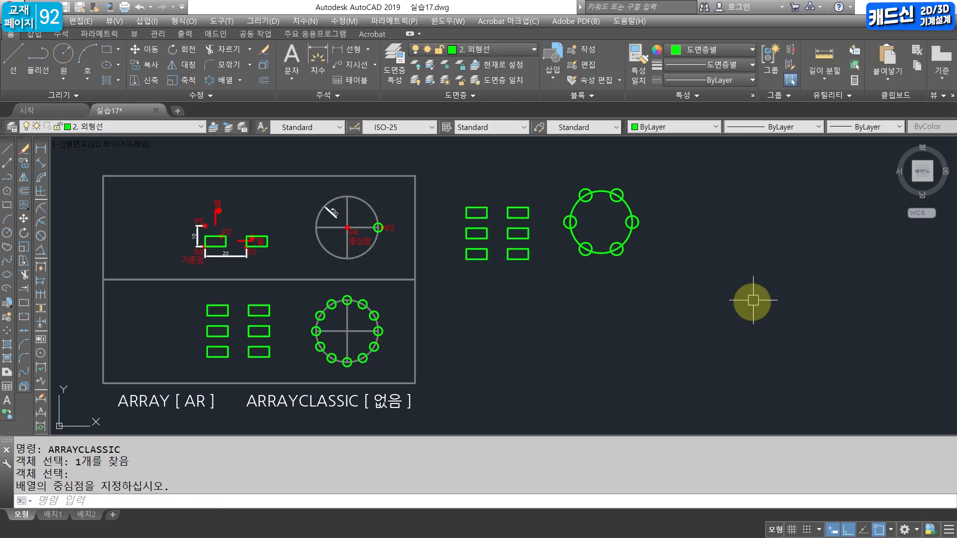